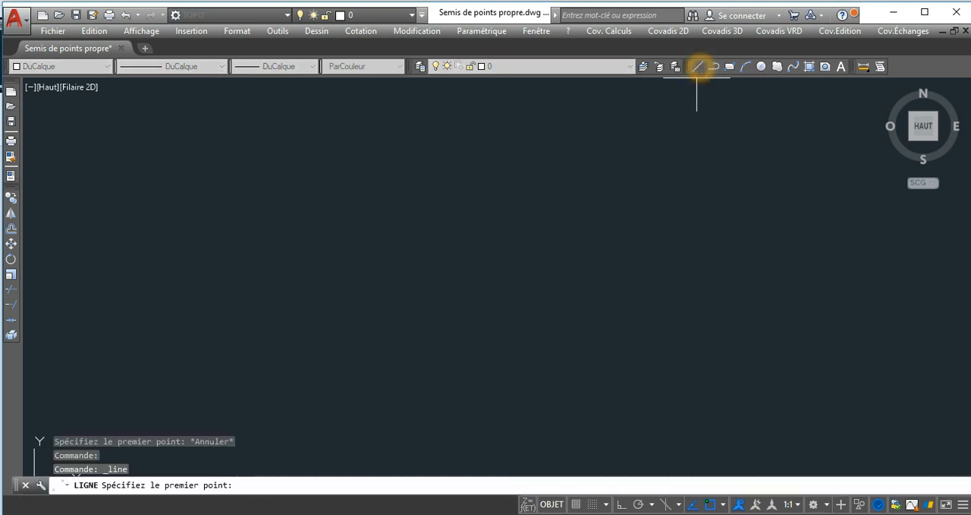
# Draw four connected line segments forming an irregular quadrilateral whose last segment crosses the first.
pyautogui.click(284, 156)
pyautogui.click(199, 240)
pyautogui.click(291, 287)
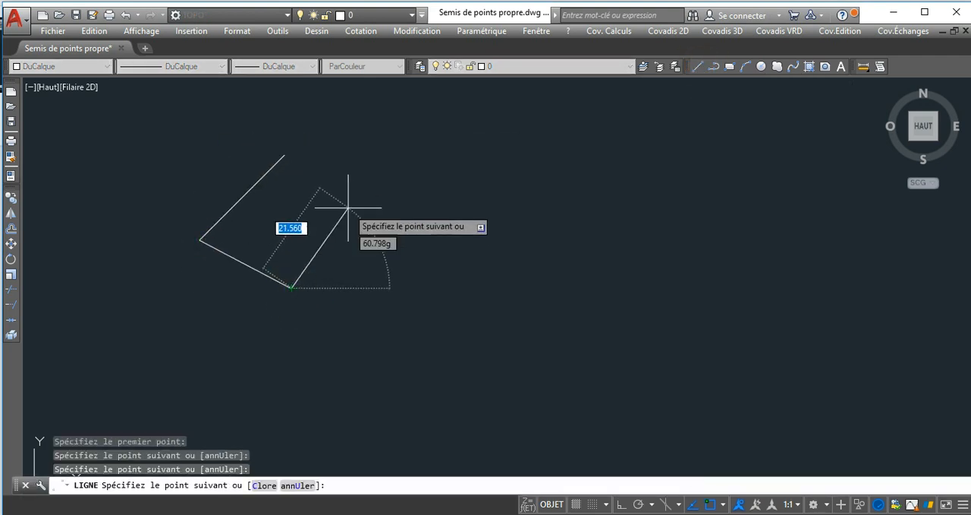
pyautogui.click(347, 208)
pyautogui.click(207, 160)
pyautogui.rightClick(208, 161)
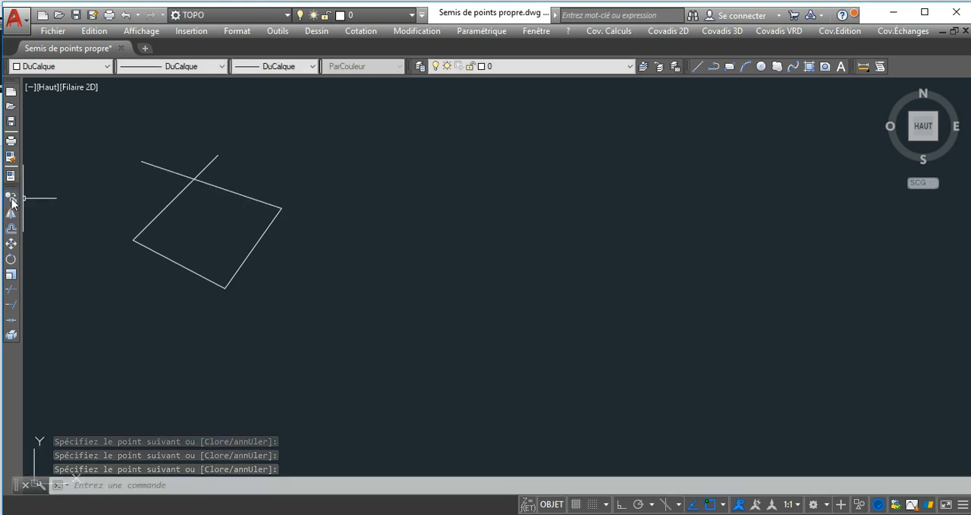
# Copy the four-line figure twice, placing the duplicates side by side to its right.
pyautogui.click(12, 197)
pyautogui.click(286, 154)
pyautogui.click(131, 286)
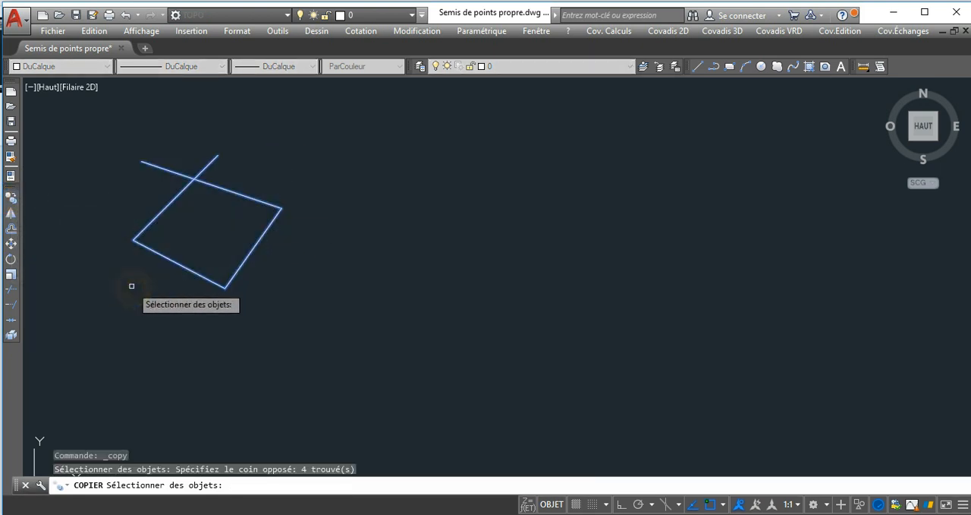
pyautogui.rightClick(294, 163)
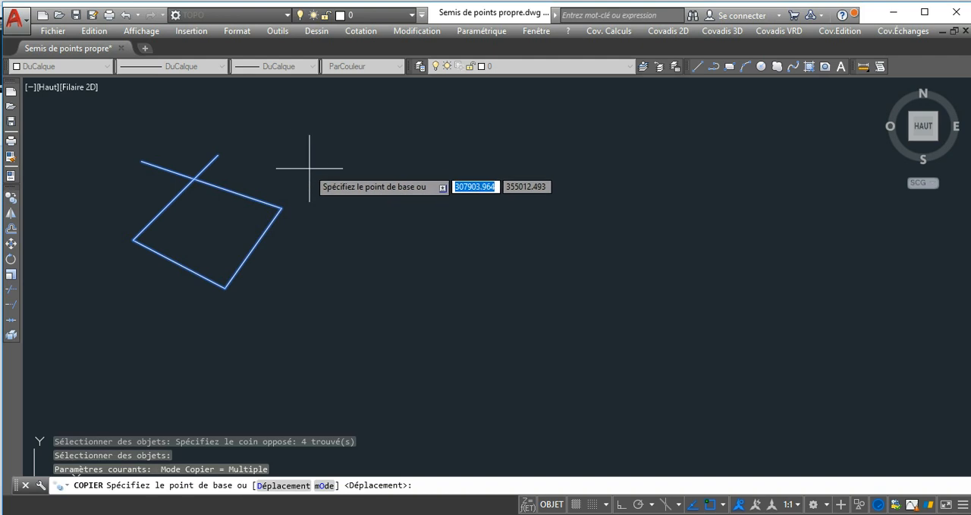
pyautogui.click(350, 163)
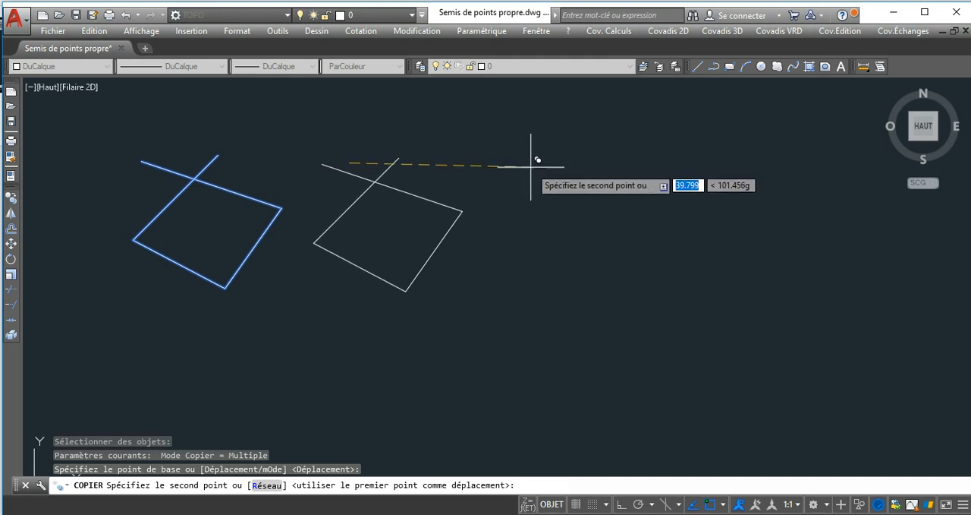
pyautogui.click(529, 168)
pyautogui.click(737, 177)
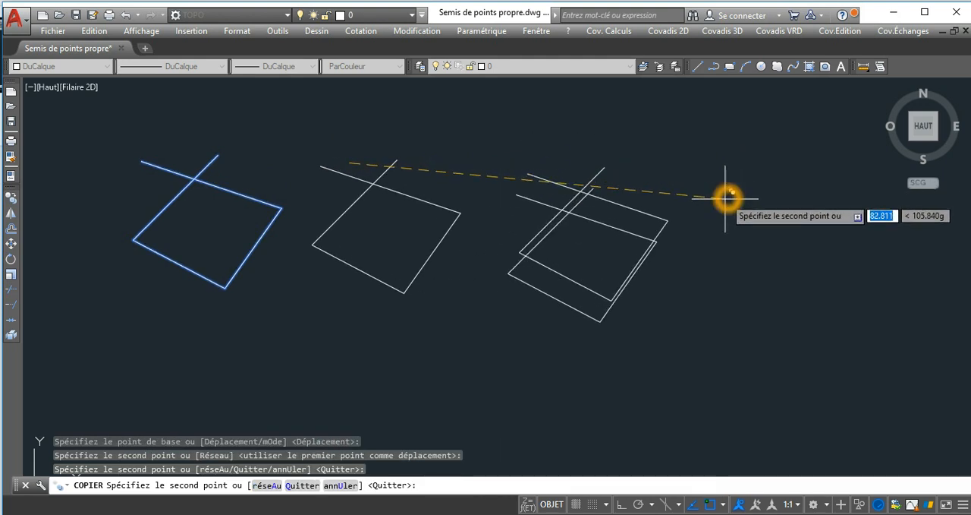
pyautogui.press('Escape')
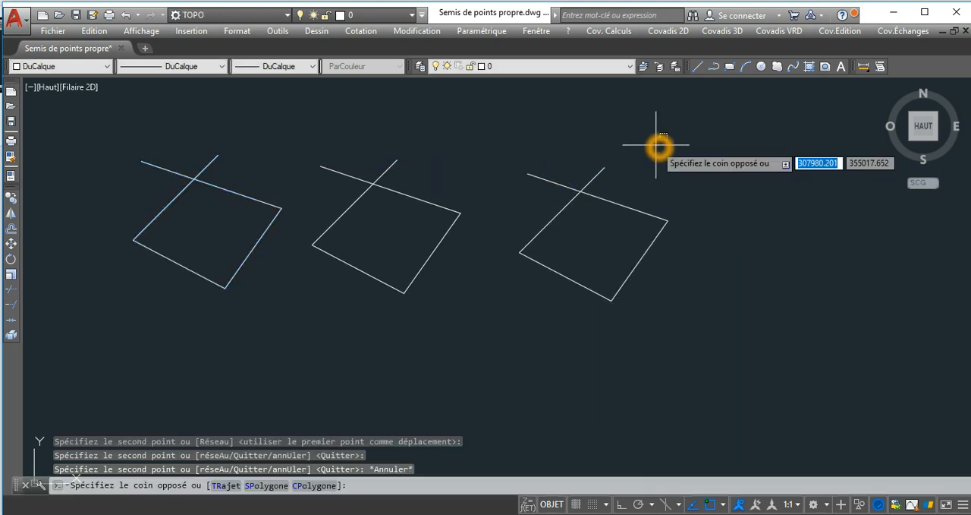
# Delete the two copied figures, keeping the original one.
pyautogui.click(343, 303)
pyautogui.press('Delete')
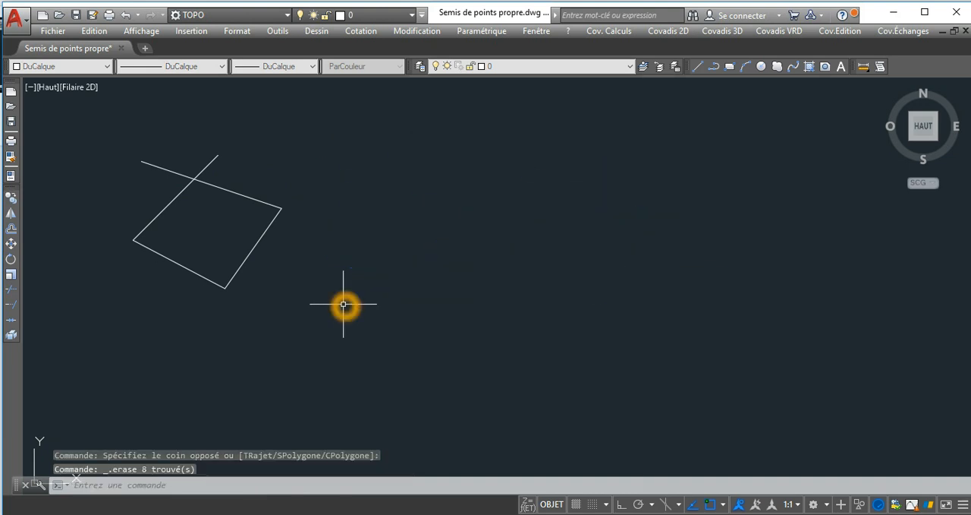
# Turn on orthogonal mode to restrict the cursor to horizontal and vertical directions.
pyautogui.moveTo(349, 245); pyautogui.dragTo(382, 238, button='middle')
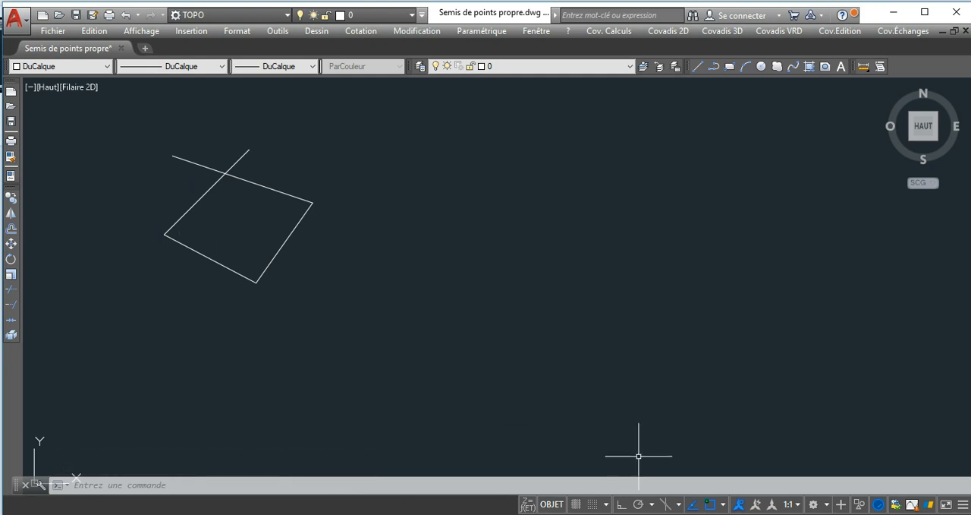
pyautogui.click(623, 505)
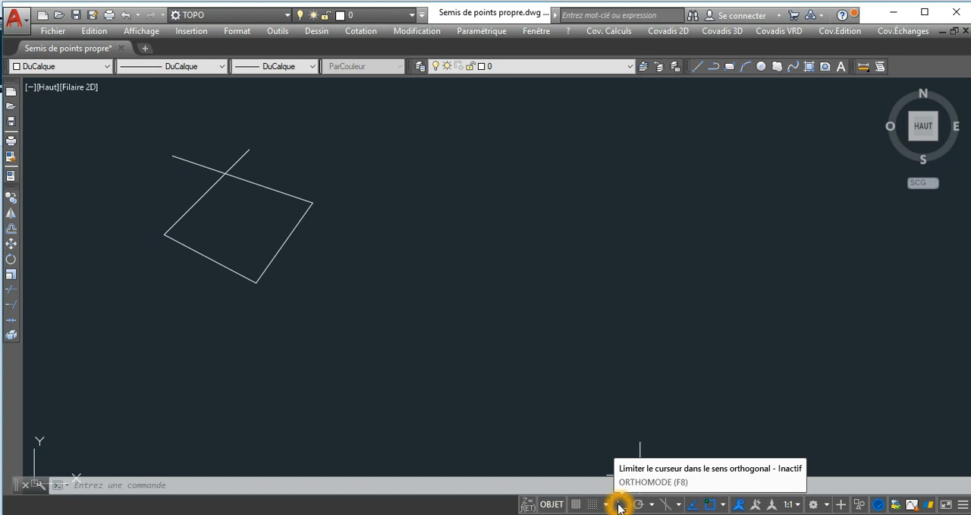
pyautogui.click(621, 504)
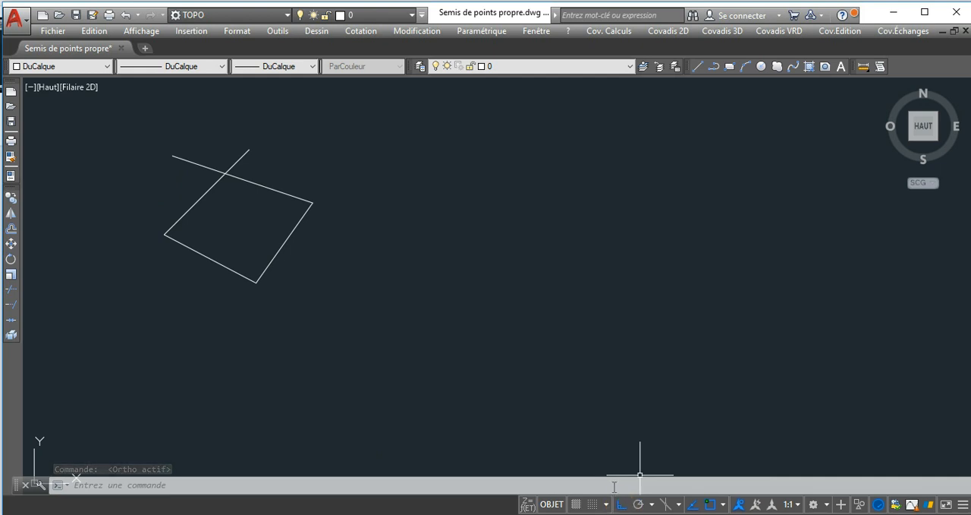
# Copy the four-line figure horizontally about 40 units to the right, constrained by orthogonal mode.
pyautogui.click(12, 199)
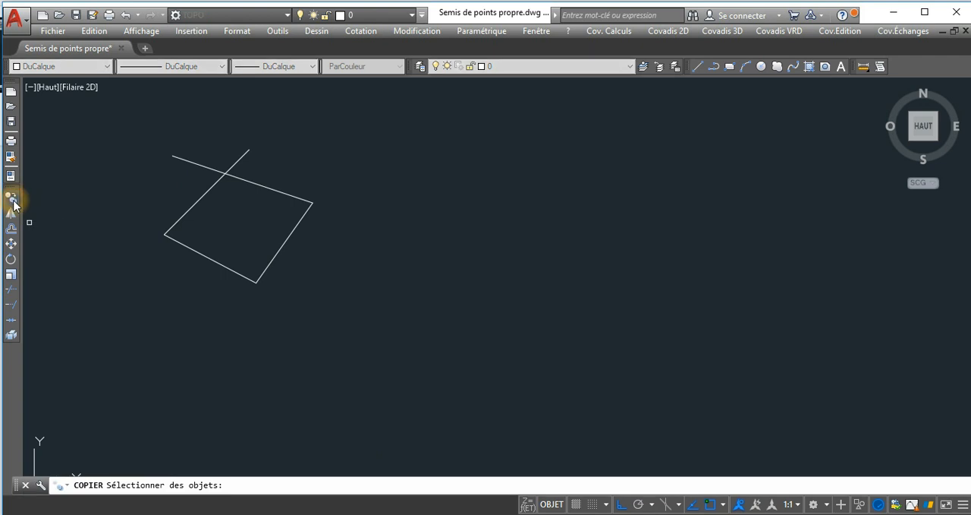
pyautogui.click(286, 148)
pyautogui.click(199, 272)
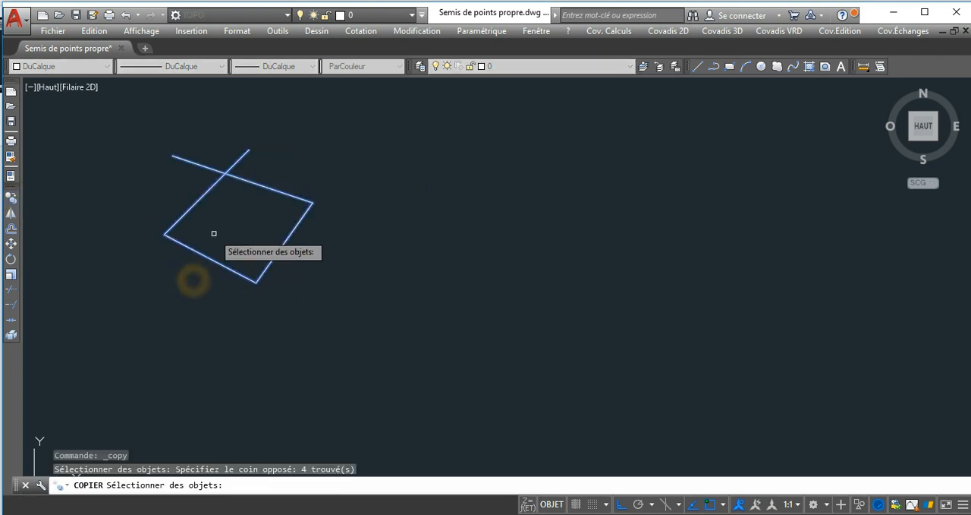
pyautogui.press('Return')
pyautogui.click(308, 185)
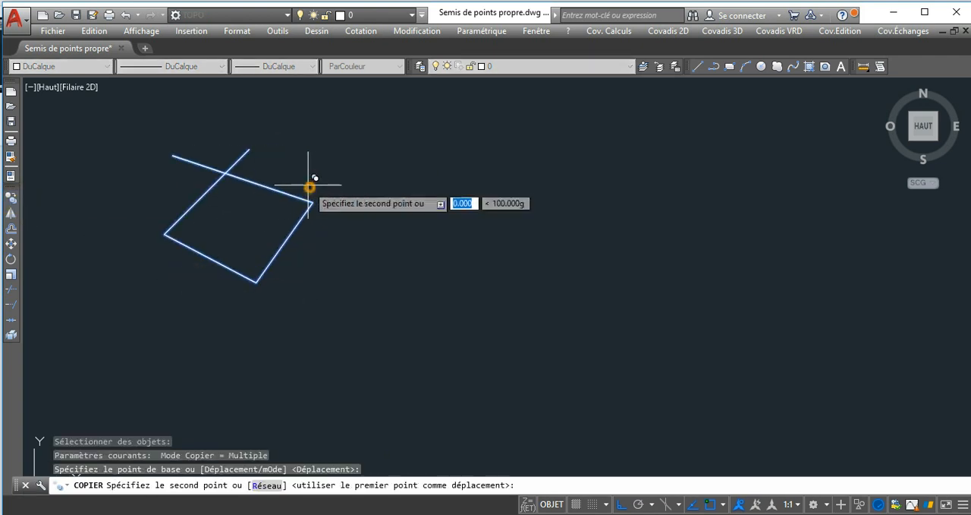
pyautogui.click(507, 196)
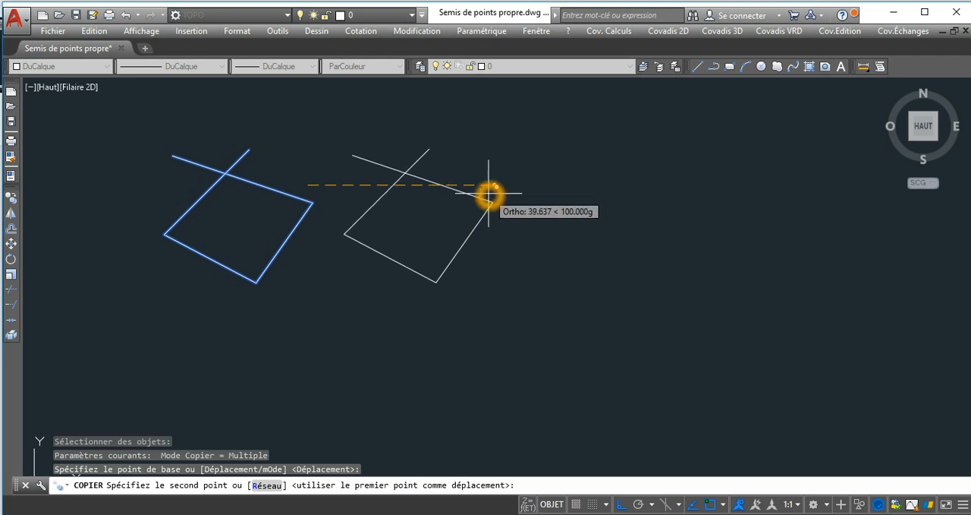
pyautogui.click(492, 193)
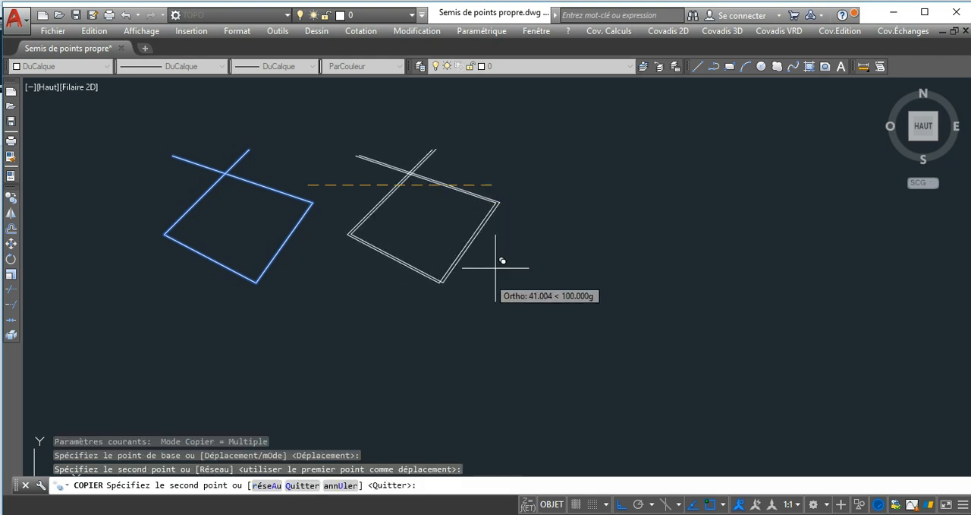
pyautogui.press('Escape')
# Try copying the duplicated figure again, turning orthogonal mode off while placing it.
pyautogui.click(459, 178)
pyautogui.click(434, 202)
pyautogui.rightClick(433, 202)
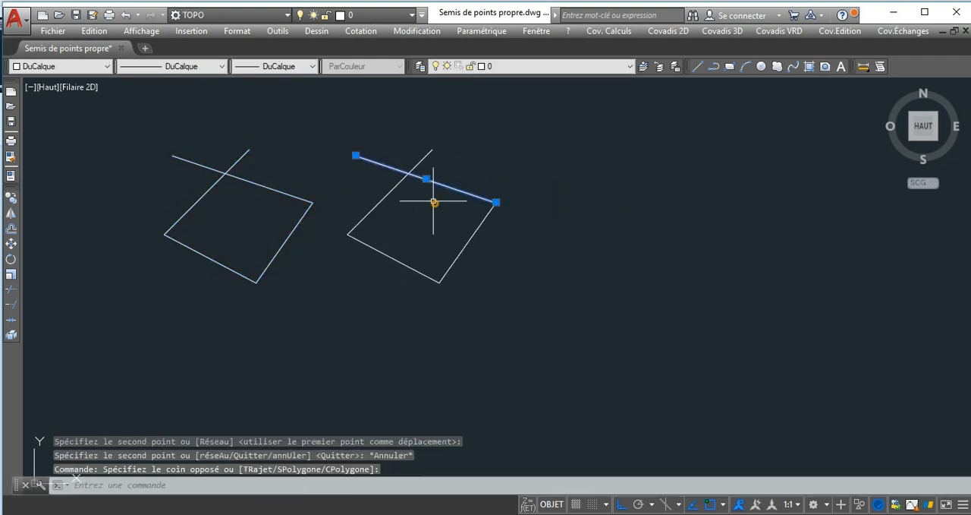
pyautogui.press('Escape')
pyautogui.click(465, 152)
pyautogui.click(349, 252)
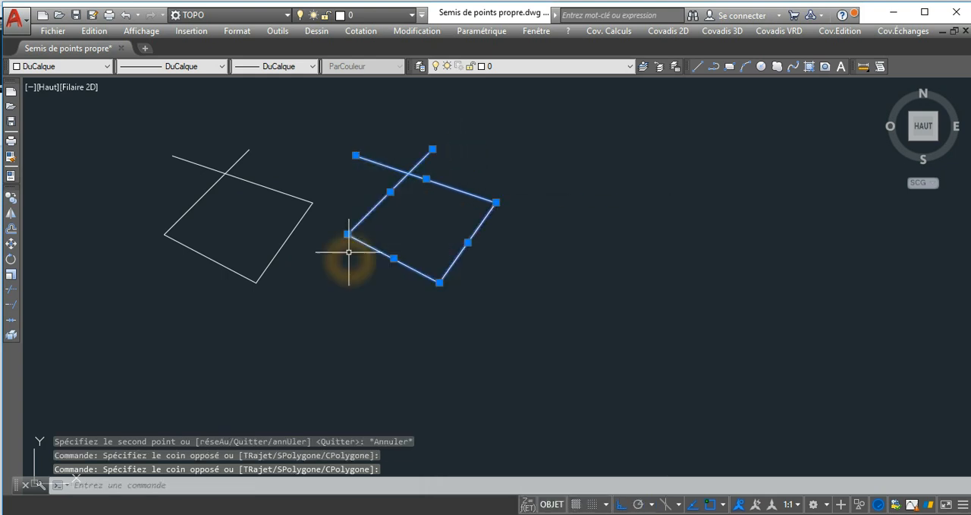
pyautogui.click(13, 203)
pyautogui.click(608, 171)
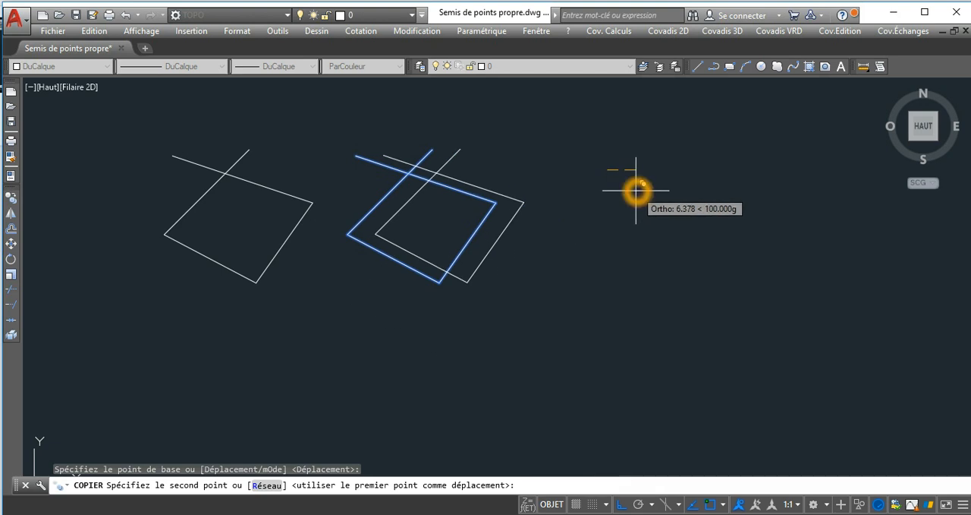
pyautogui.press('F8')
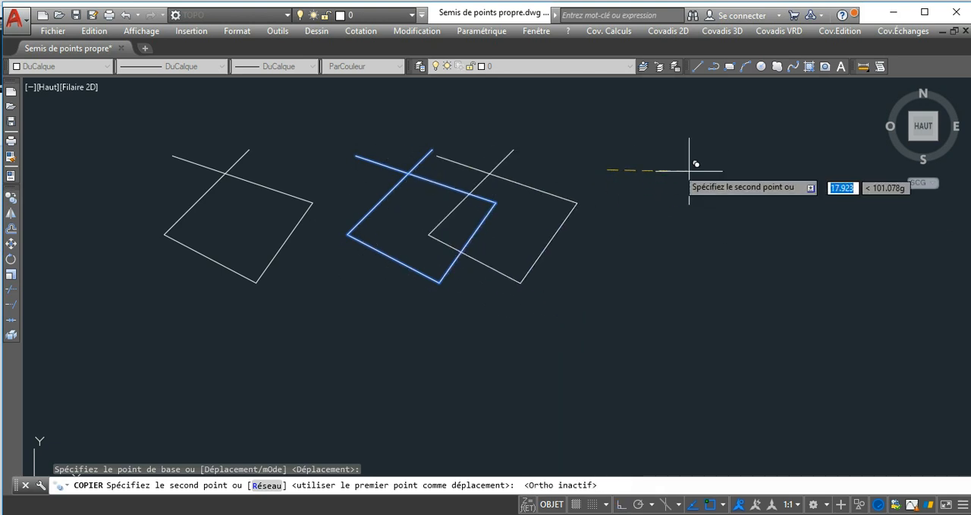
pyautogui.press('Escape')
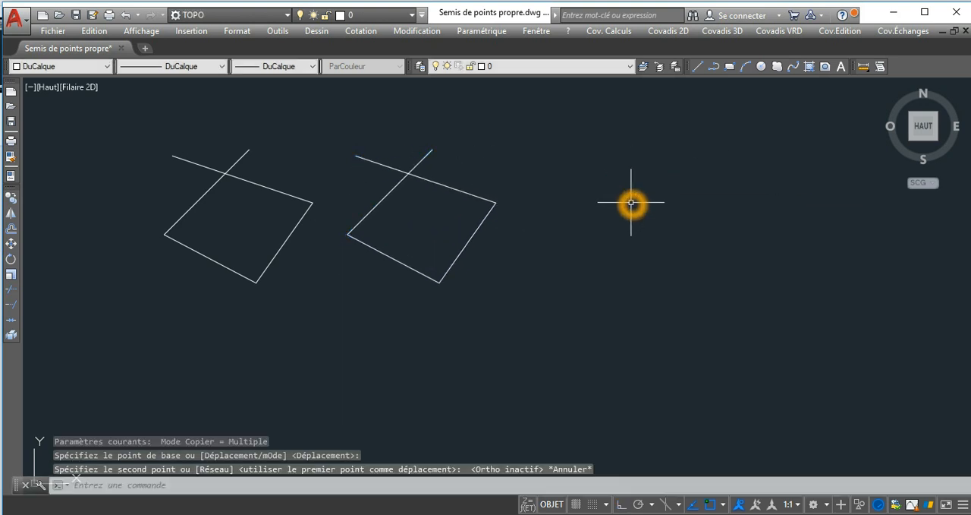
# Delete the duplicated figure's four lines, keeping the original figure.
pyautogui.click(510, 150)
pyautogui.click(372, 275)
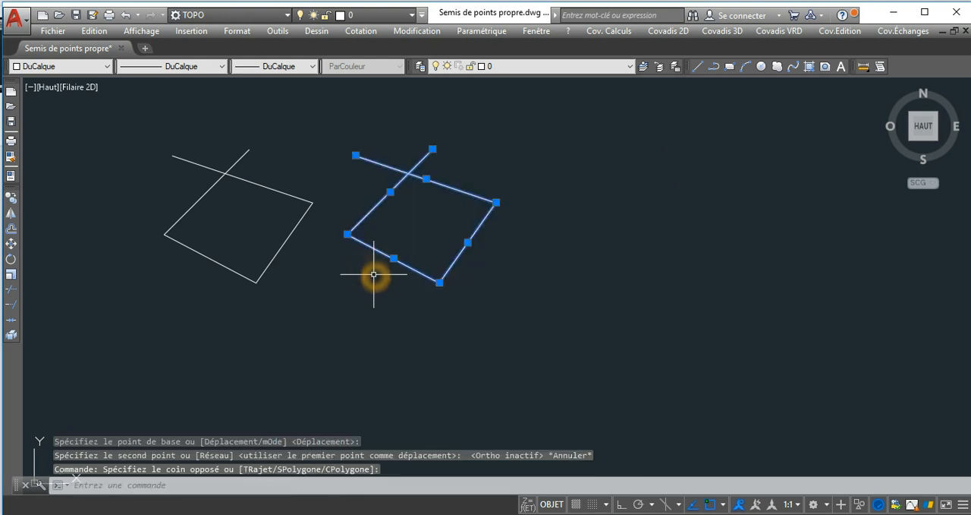
pyautogui.press('Delete')
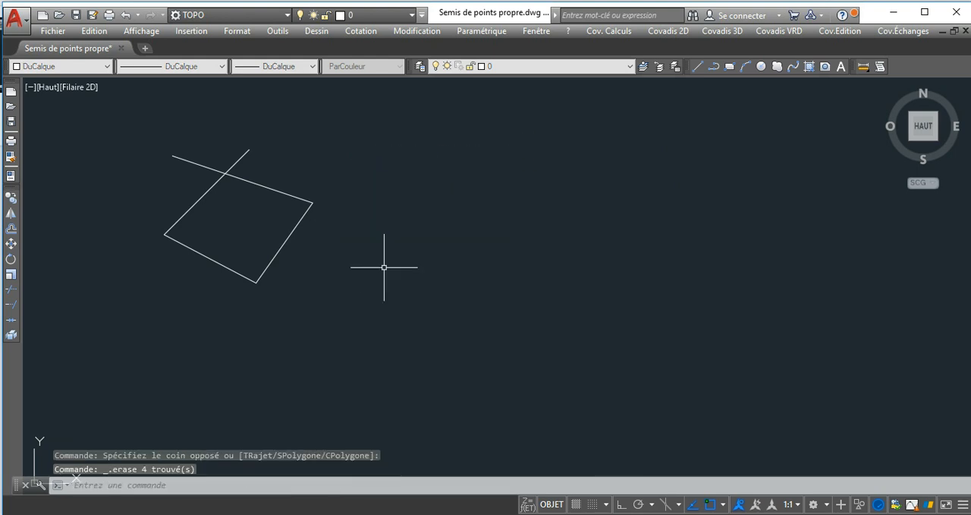
# Draw a polyline beside the figure with orthogonal mode on: 5 units to the right, then 7.2 units down.
pyautogui.click(713, 69)
pyautogui.click(424, 205)
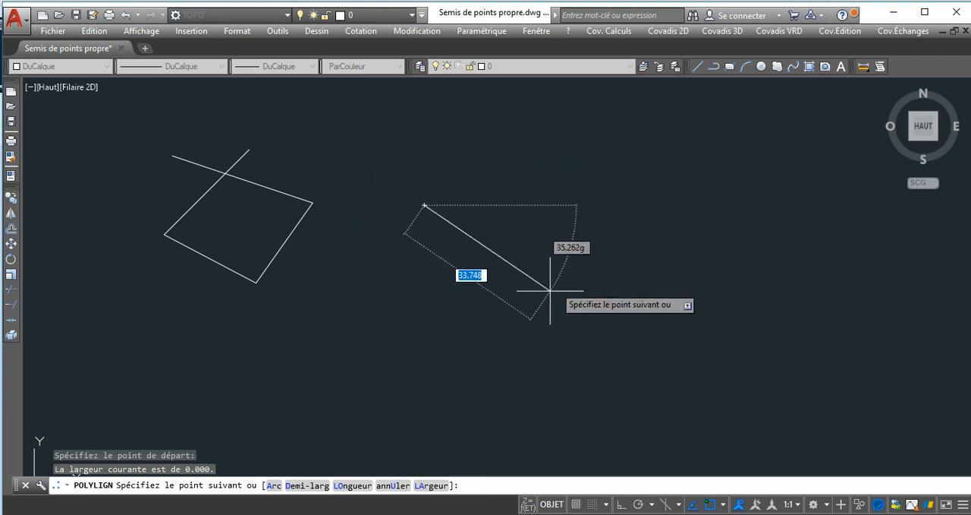
pyautogui.click(576, 250)
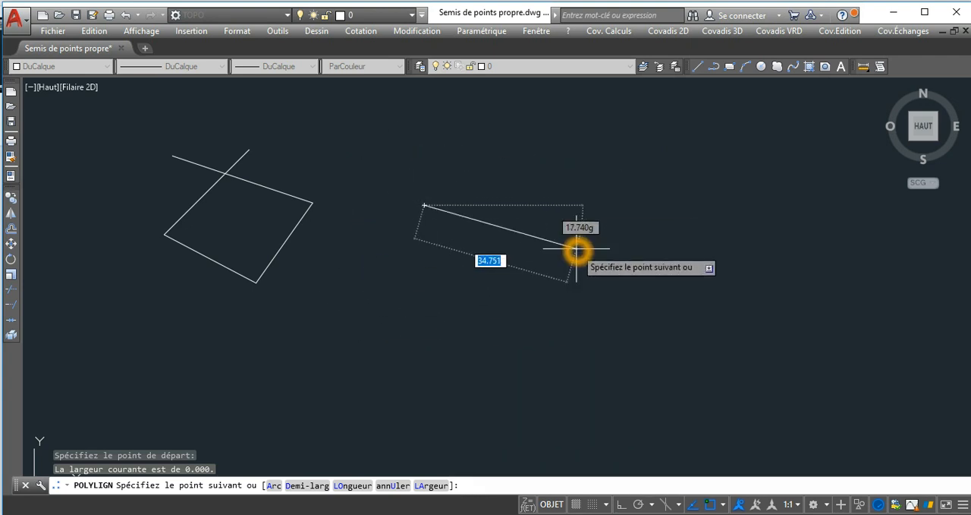
pyautogui.press('F8')
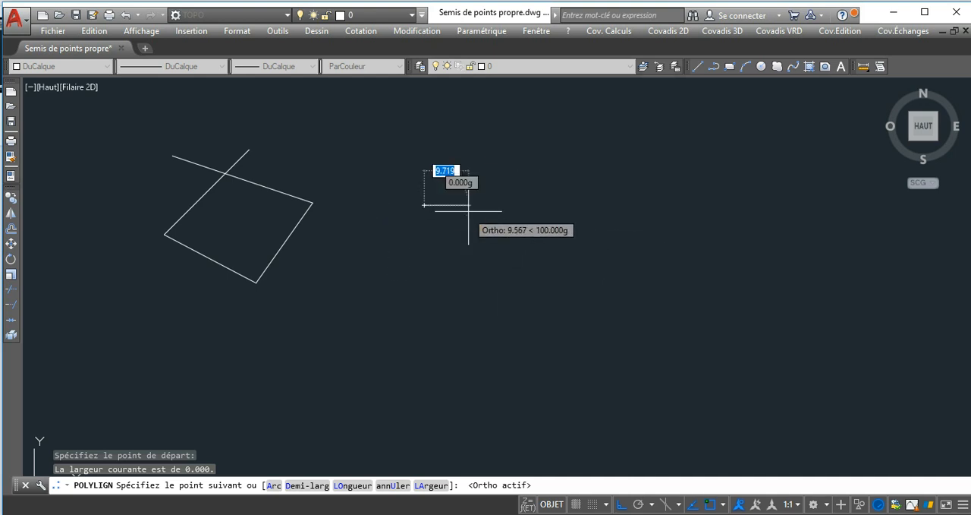
pyautogui.click(505, 217)
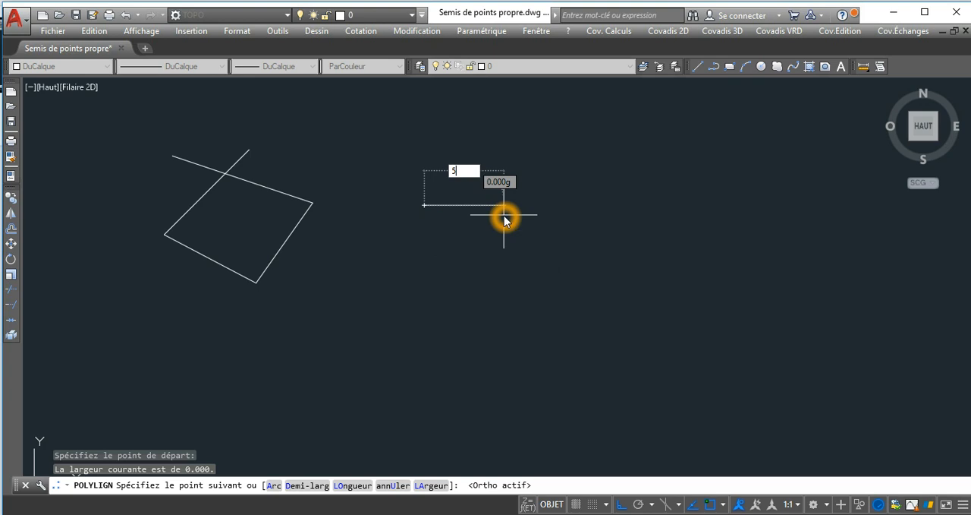
pyautogui.press('Return')
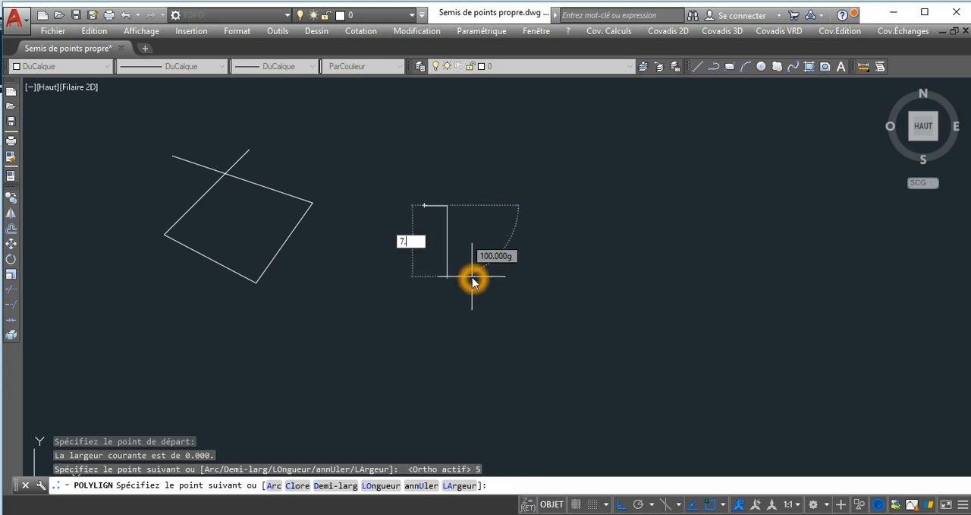
pyautogui.press('Return')
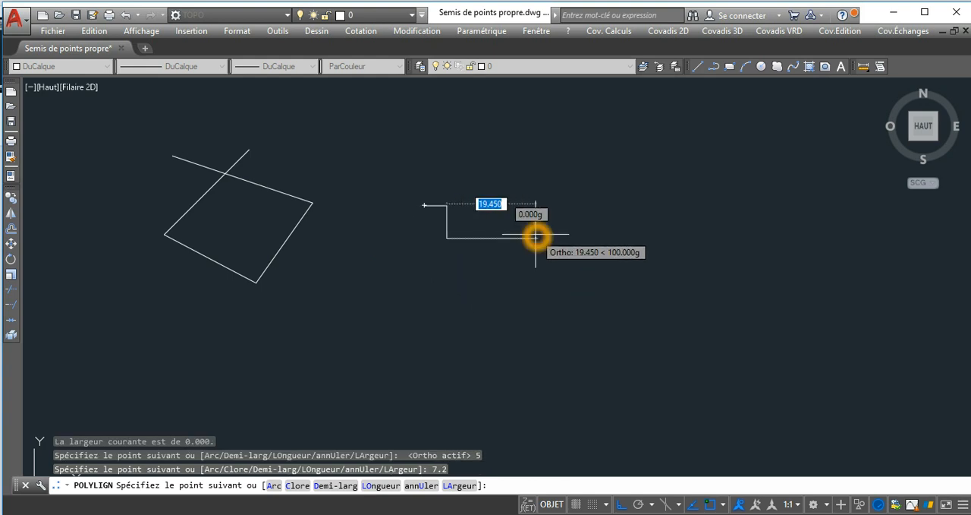
pyautogui.press('Escape')
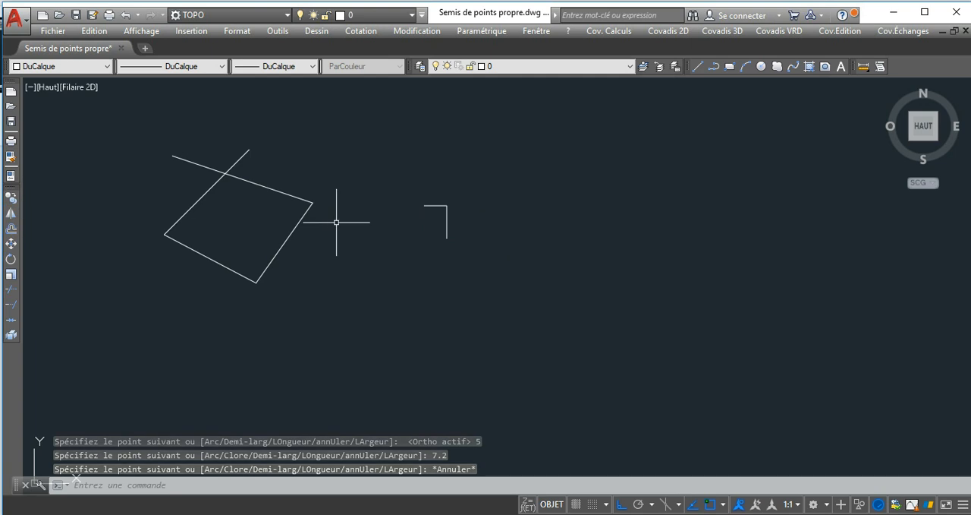
# Delete the two-segment polyline beside the figure.
pyautogui.click(440, 189)
pyautogui.click(417, 238)
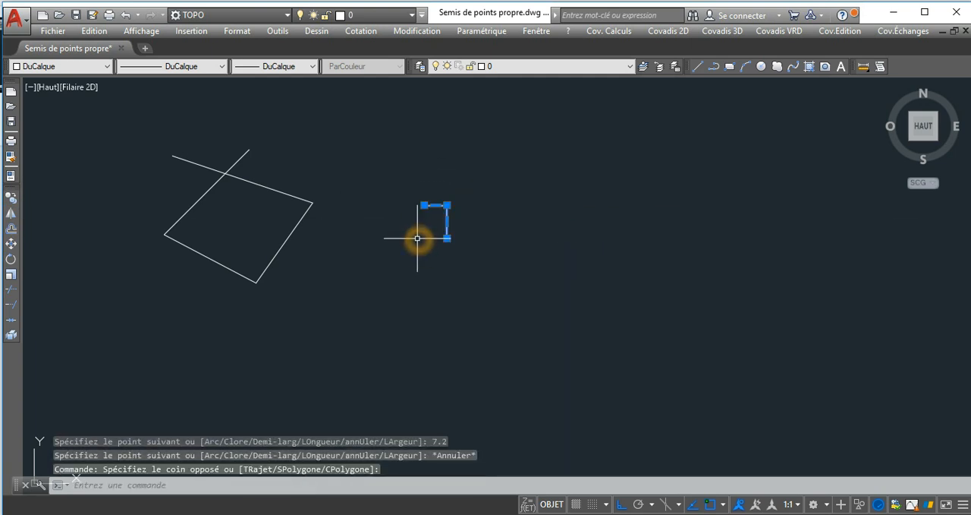
pyautogui.press('Delete')
# Draw a single vertical line to the right of the four-line figure, spanning beyond its full height.
pyautogui.click(701, 66)
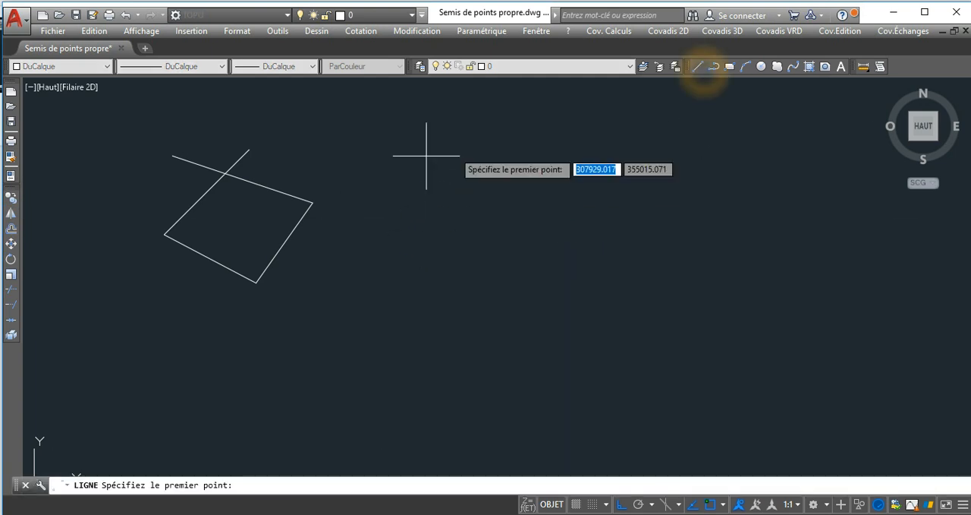
pyautogui.click(698, 67)
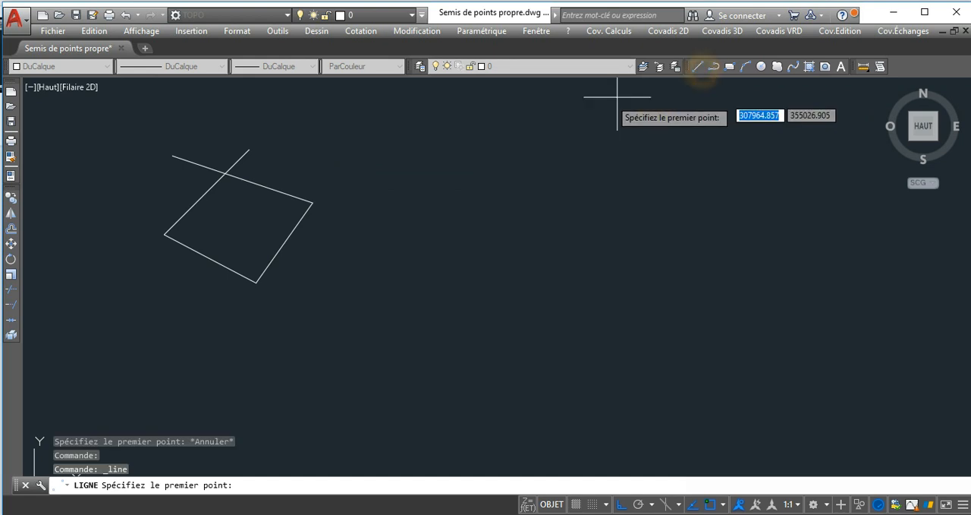
pyautogui.click(438, 133)
pyautogui.click(449, 324)
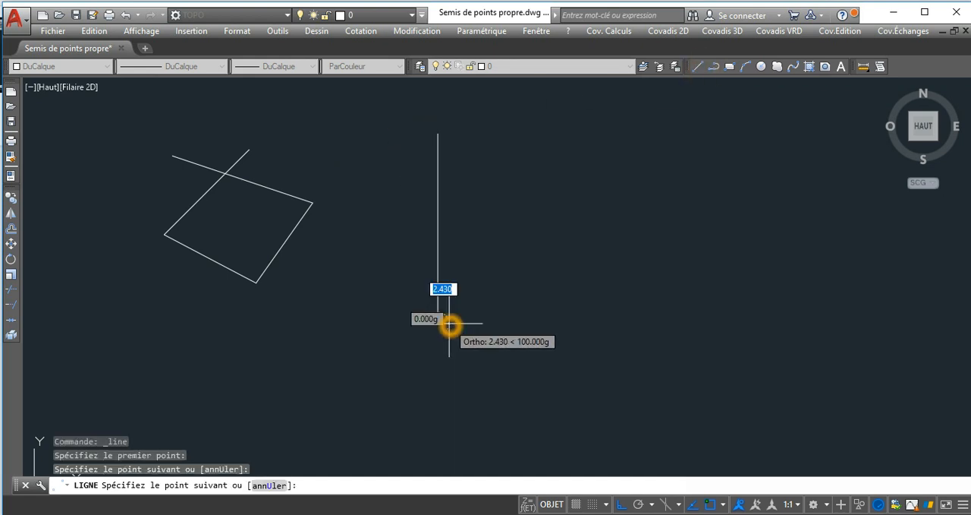
pyautogui.press('Return')
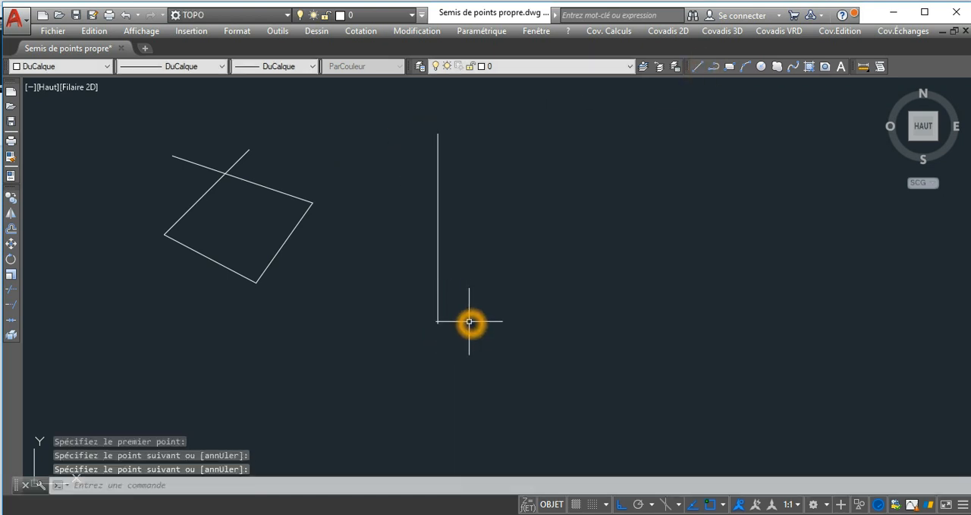
# Mirror the four-line figure across the vertical line, using its two endpoints as the symmetry axis and keeping the source objects.
pyautogui.click(10, 214)
pyautogui.click(291, 159)
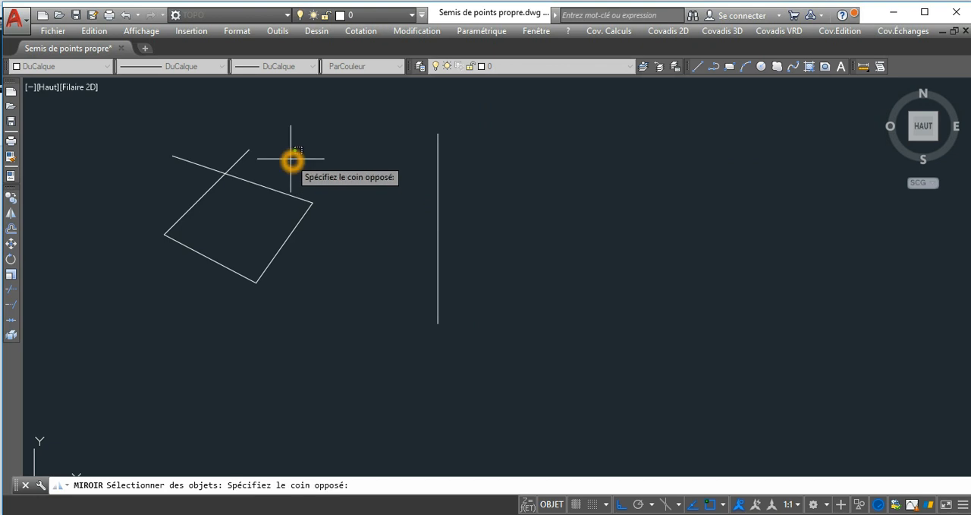
pyautogui.click(169, 279)
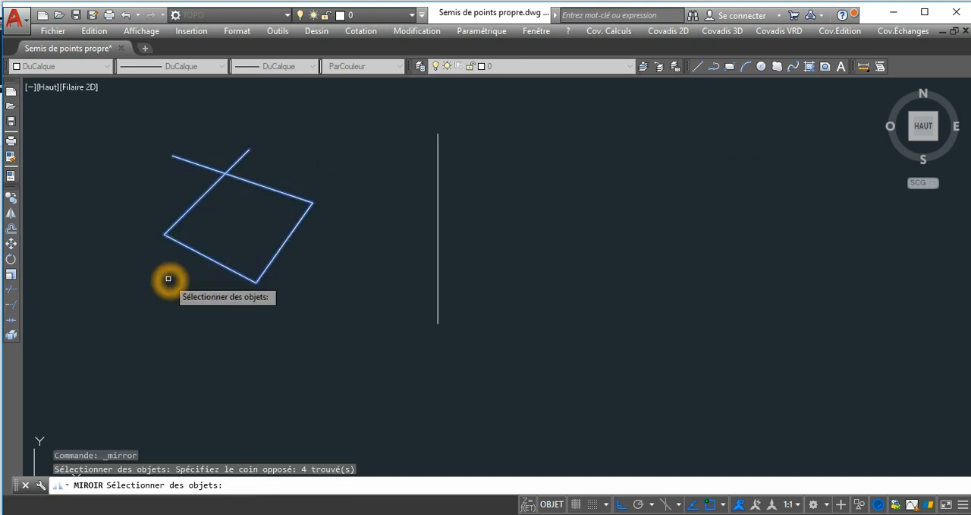
pyautogui.rightClick(356, 257)
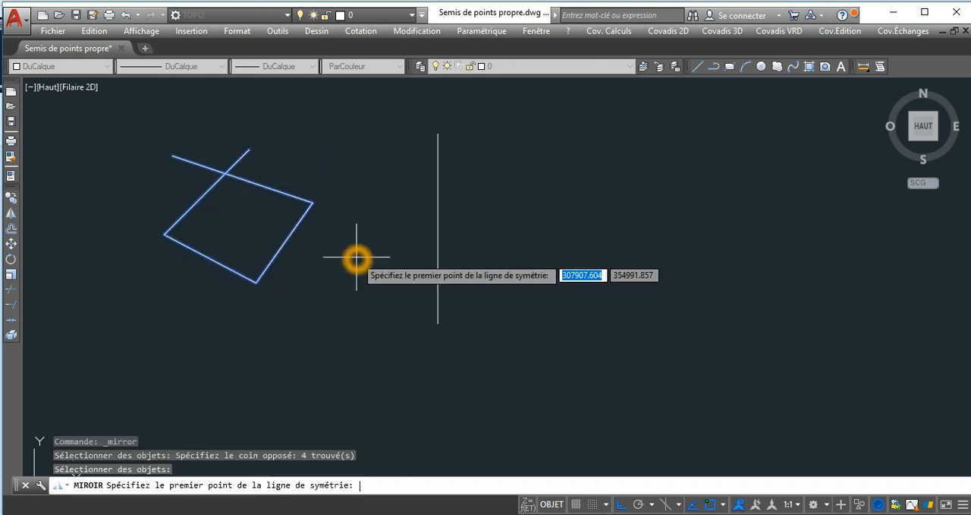
pyautogui.click(438, 136)
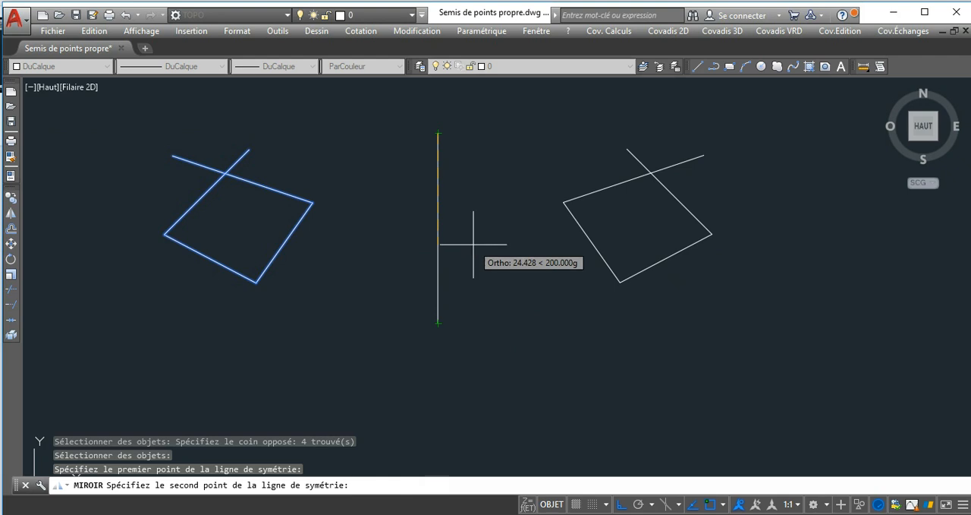
pyautogui.click(441, 323)
pyautogui.press('Return')
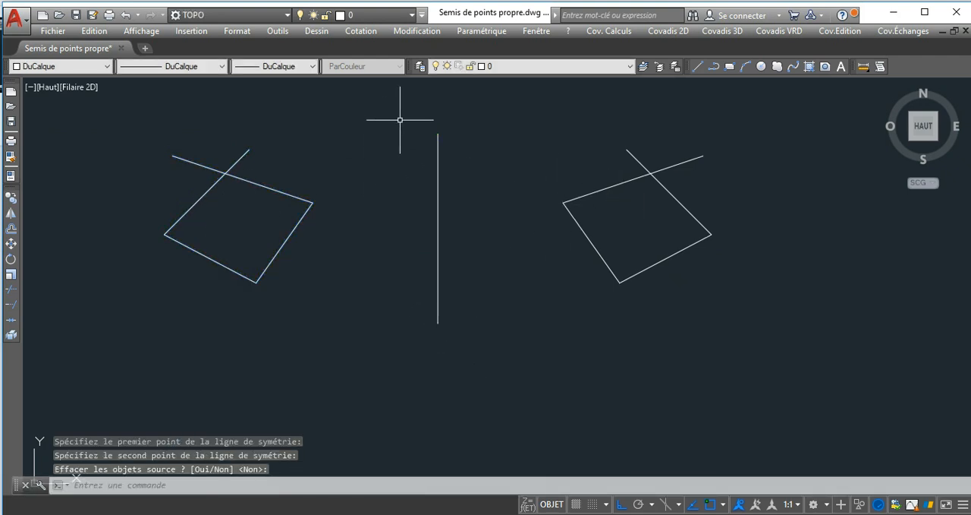
# Delete the mirrored copy together with the vertical line, keeping the original figure.
pyautogui.click(731, 132)
pyautogui.click(389, 312)
pyautogui.press('Delete')
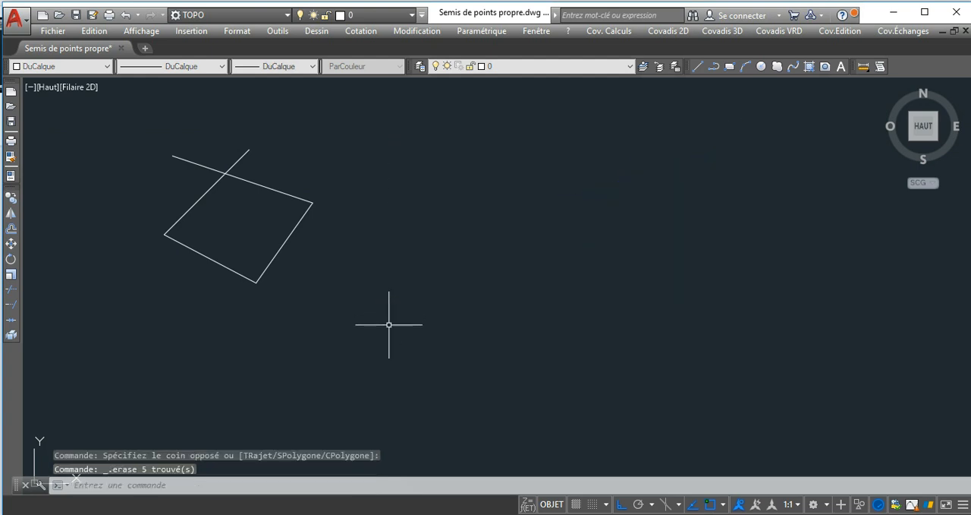
# Offset the figure's upper sloping line by 3 units towards the outside of the figure.
pyautogui.moveTo(147, 284); pyautogui.dragTo(181, 288, button='middle')
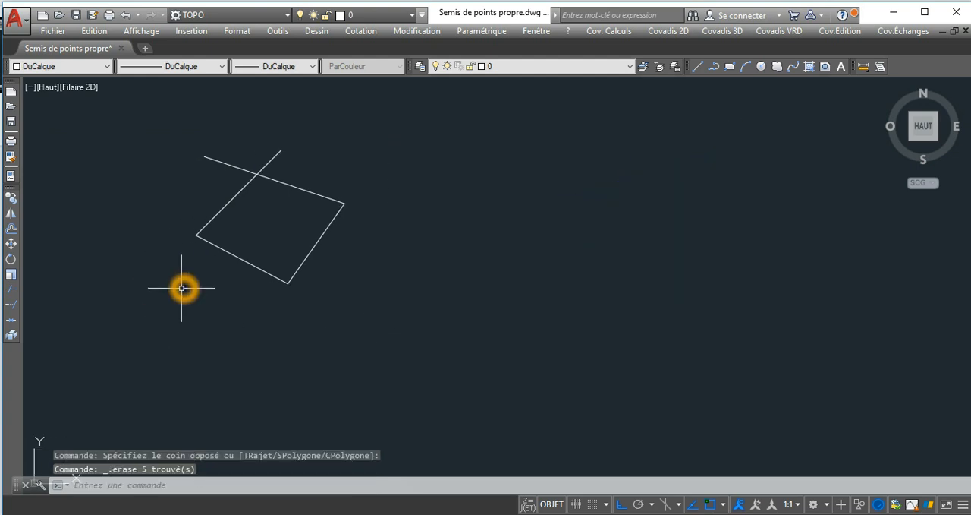
pyautogui.click(12, 230)
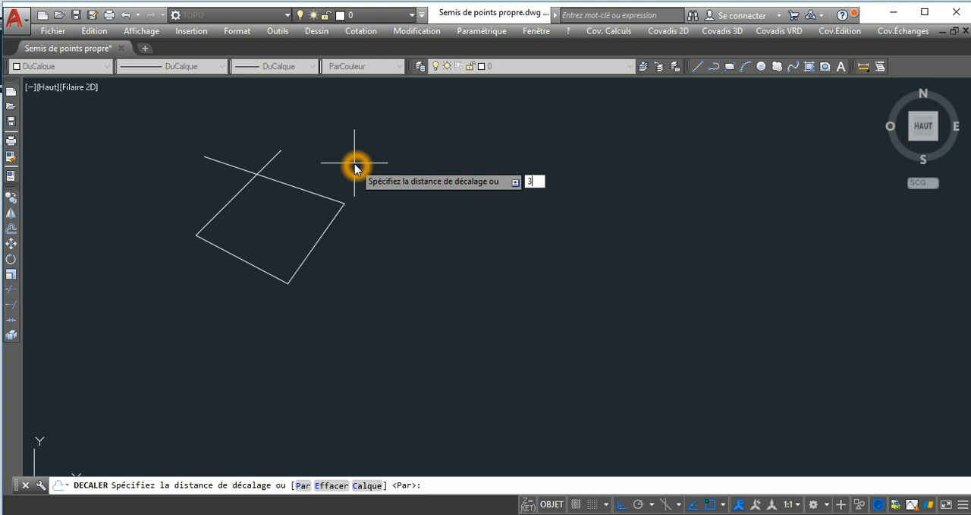
pyautogui.press('Return')
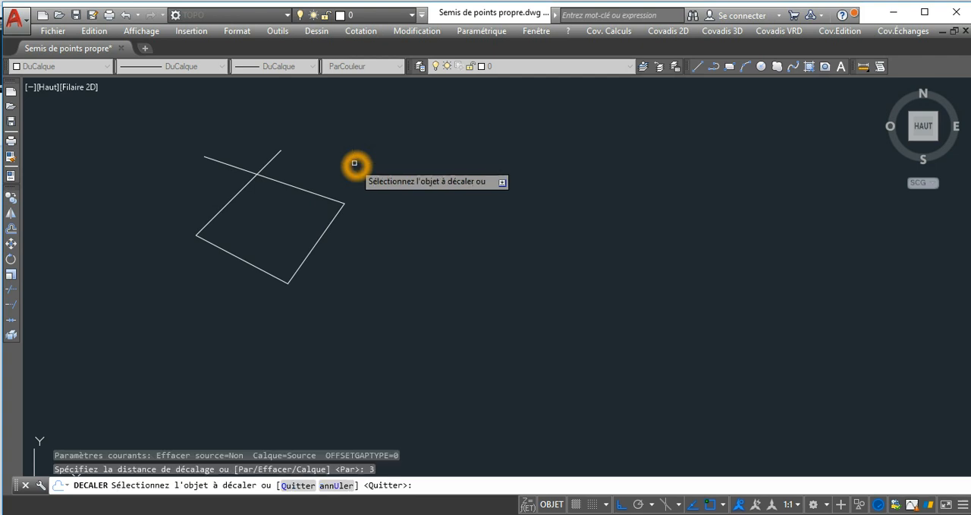
pyautogui.click(318, 193)
pyautogui.scroll(4, 293, 172)
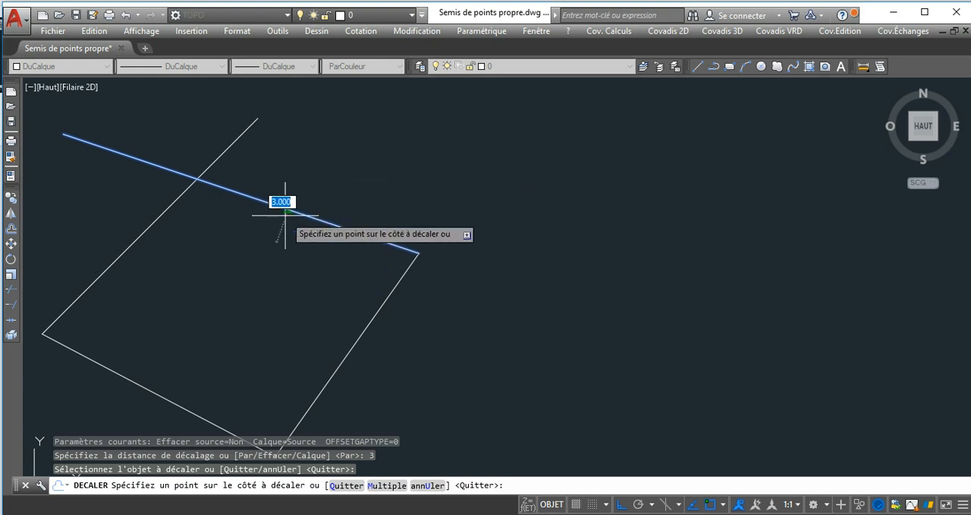
pyautogui.click(327, 156)
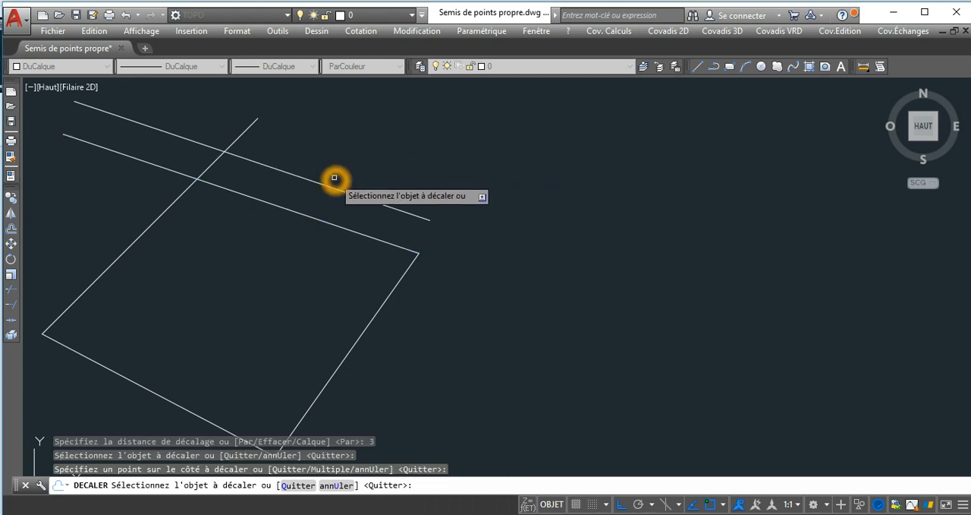
pyautogui.press('Escape')
# Delete the parallel offset line above the figure.
pyautogui.moveTo(455, 152); pyautogui.dragTo(533, 150, button='middle')
pyautogui.scroll(-3, 486, 179)
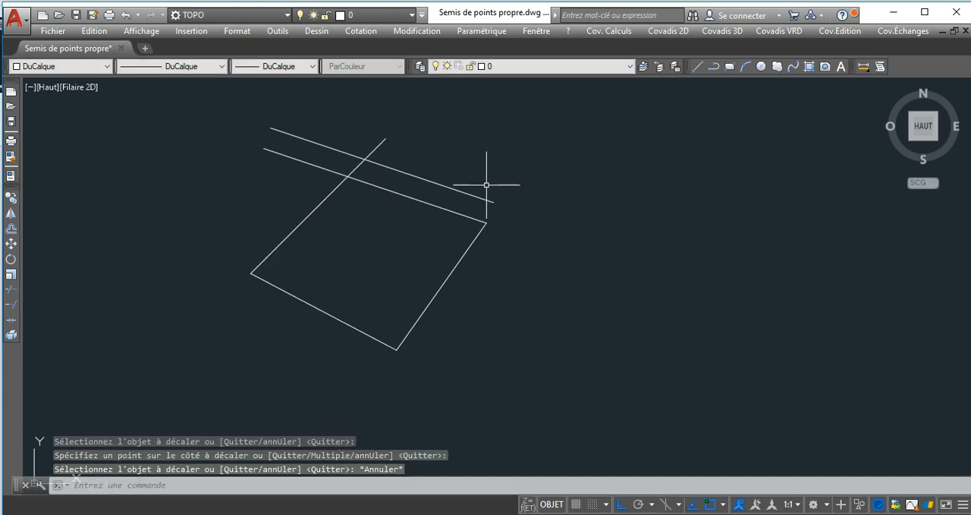
pyautogui.click(404, 171)
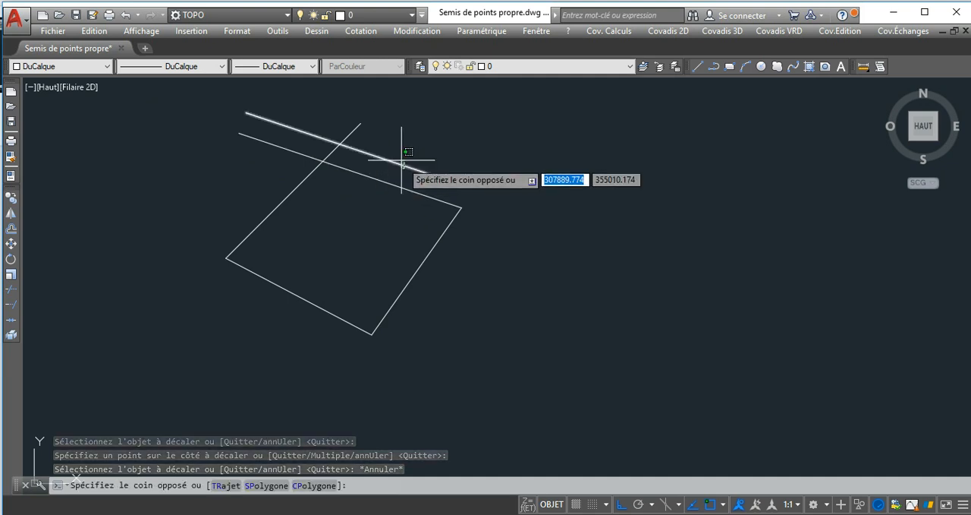
pyautogui.click(400, 158)
pyautogui.press('Delete')
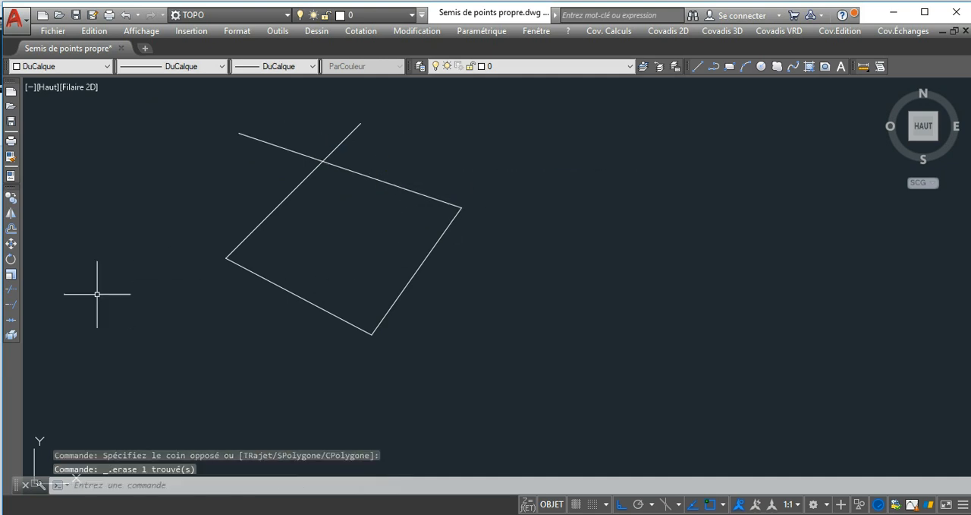
# Try to move the whole four-line figure from a base point inside it.
pyautogui.moveTo(65, 254); pyautogui.dragTo(58, 255, button='middle')
pyautogui.click(11, 245)
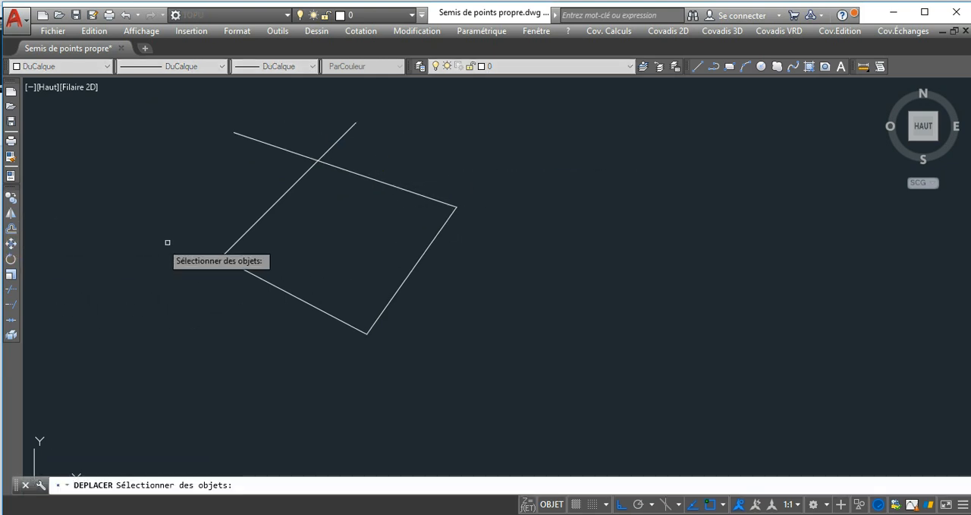
pyautogui.click(434, 142)
pyautogui.click(215, 344)
pyautogui.rightClick(217, 309)
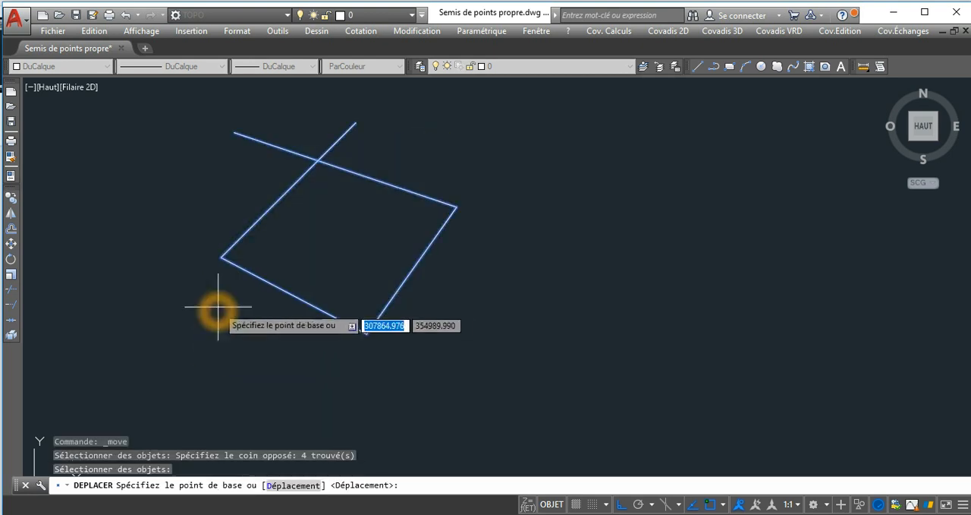
pyautogui.click(313, 243)
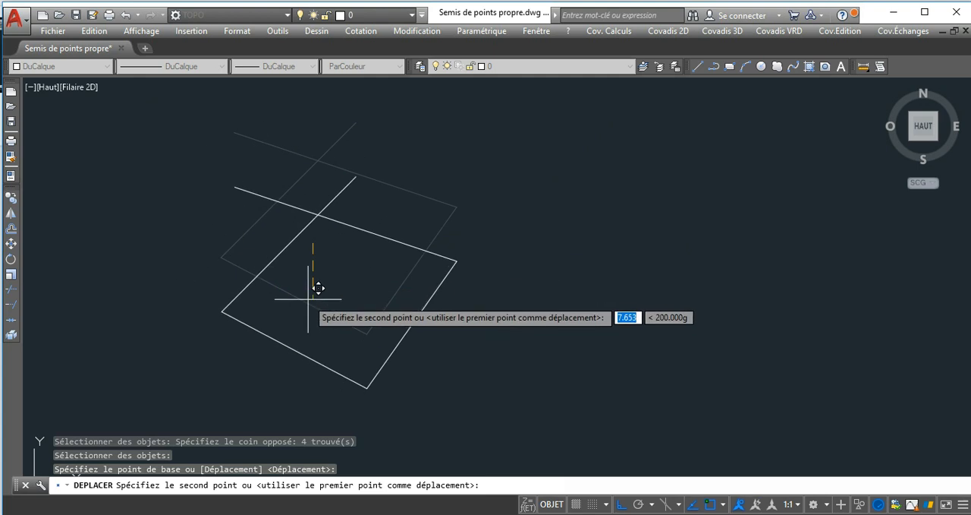
pyautogui.press('Escape')
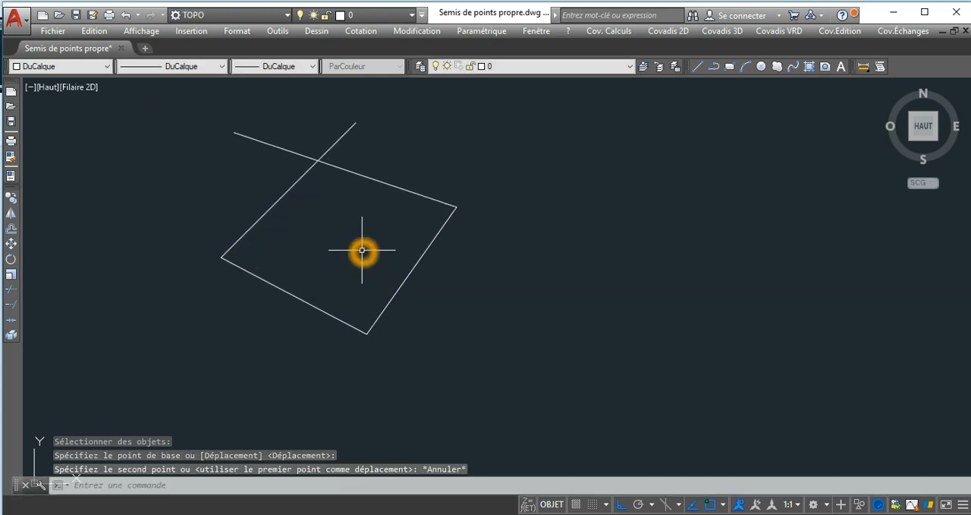
# Rotate the four-line figure about half a turn around its right corner, with orthogonal mode switched off.
pyautogui.click(16, 260)
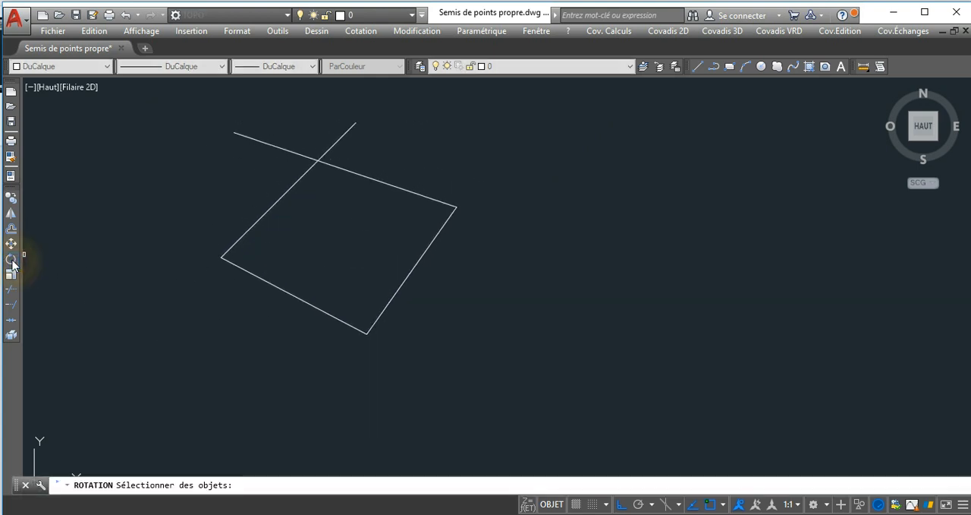
pyautogui.click(391, 149)
pyautogui.click(243, 322)
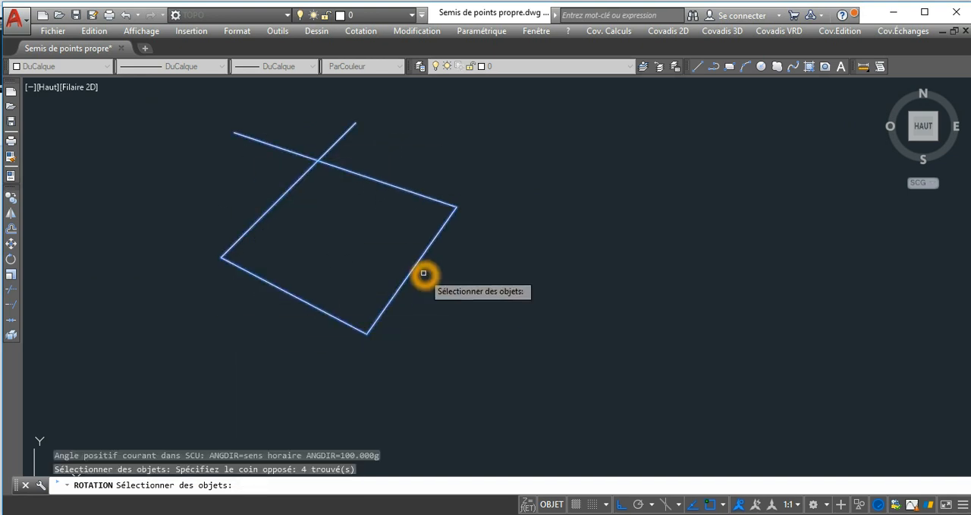
pyautogui.rightClick(397, 233)
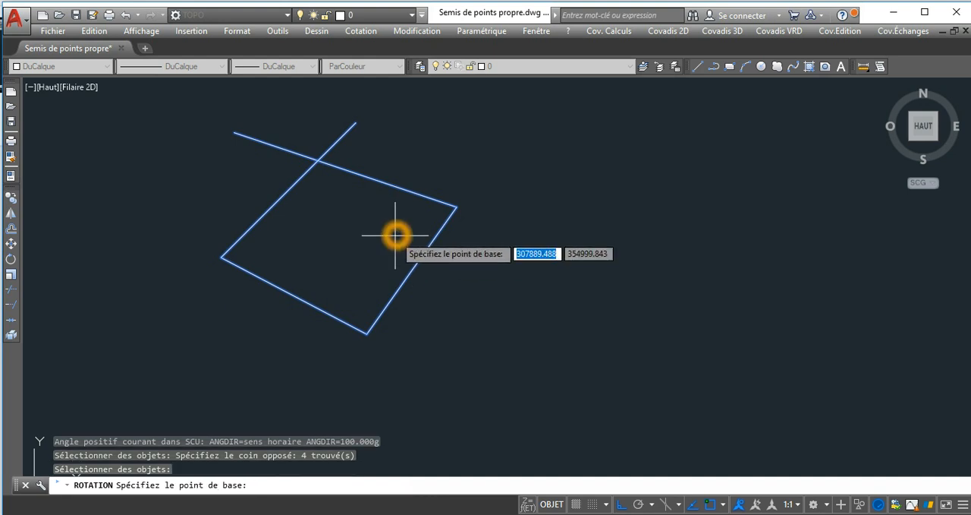
pyautogui.click(456, 206)
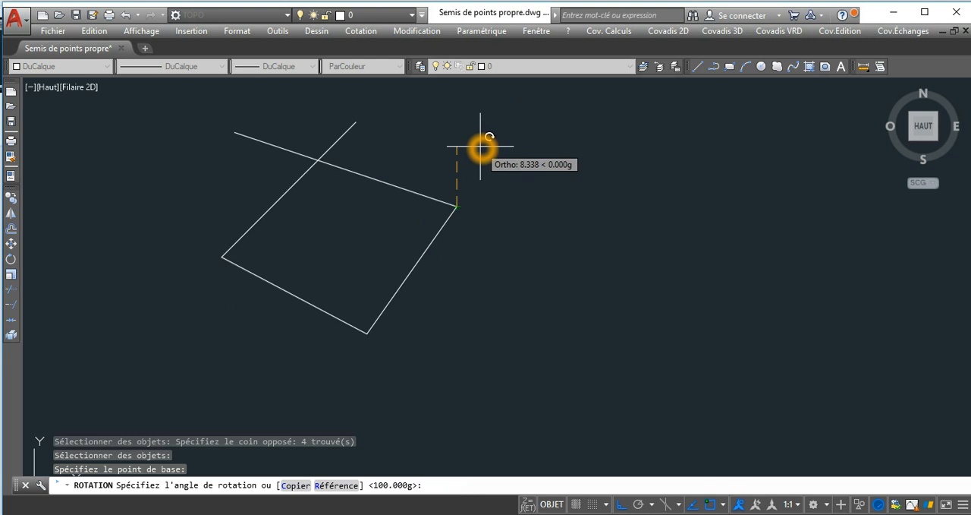
pyautogui.moveTo(486, 149); pyautogui.dragTo(459, 198, button='middle')
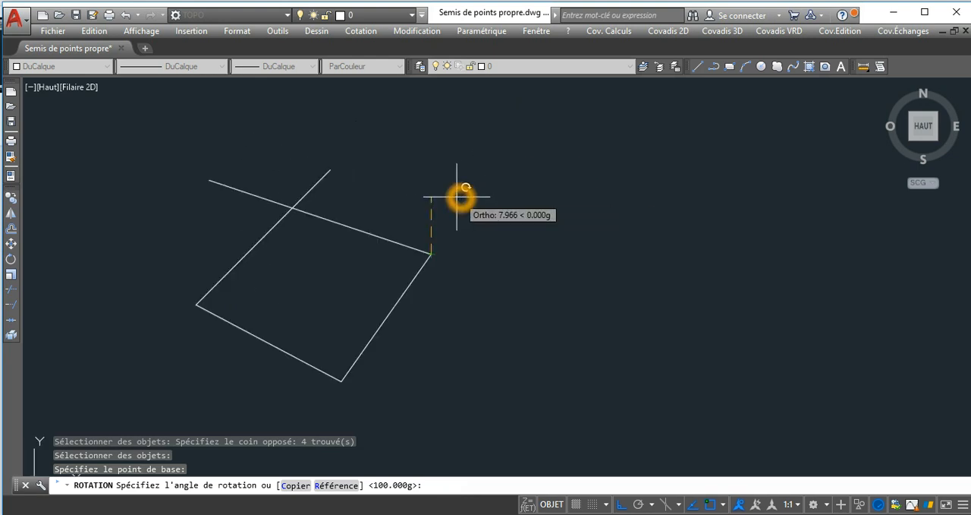
pyautogui.press('F8')
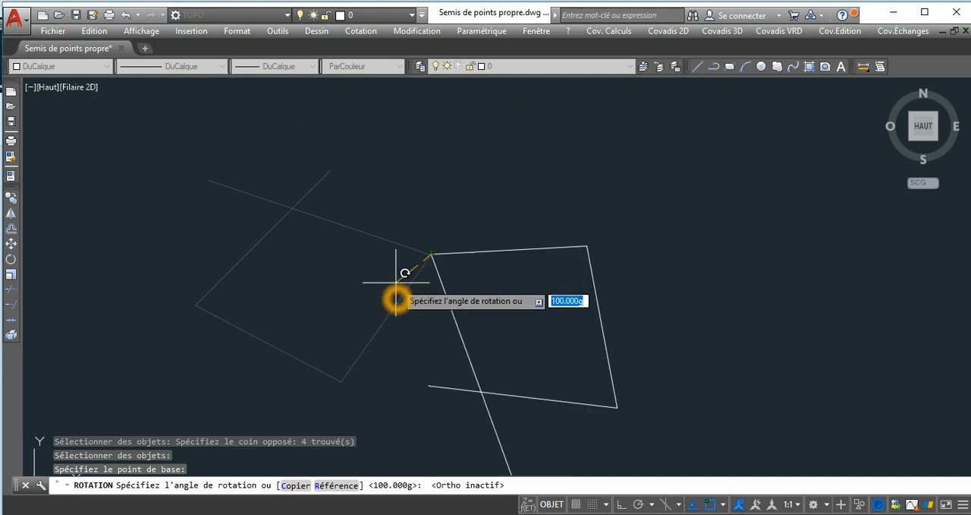
pyautogui.click(435, 372)
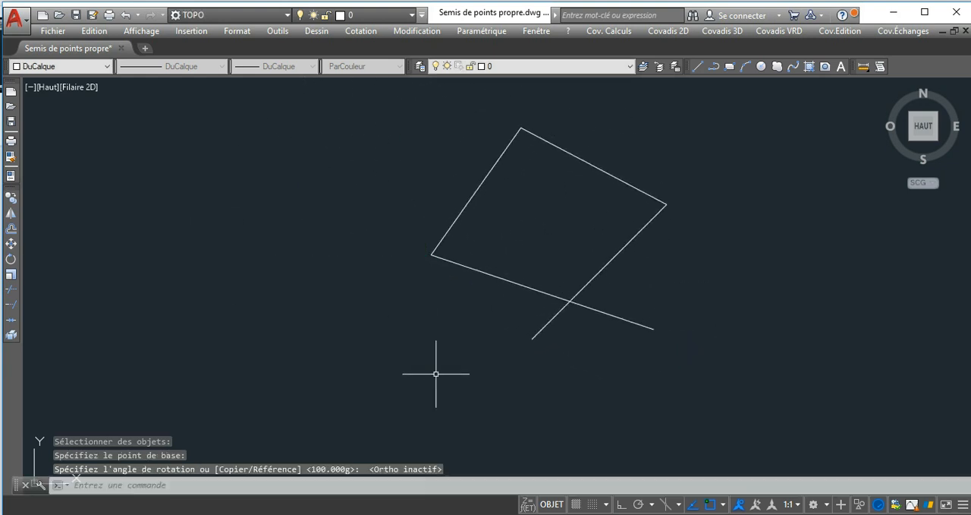
# Scale the four-line figure by a factor of 0.8, using its left corner as the base point.
pyautogui.moveTo(514, 303)
pyautogui.mouseDown(button='middle')
pyautogui.moveTo(321, 227)
pyautogui.moveTo(292, 228)
pyautogui.mouseUp(button='middle')
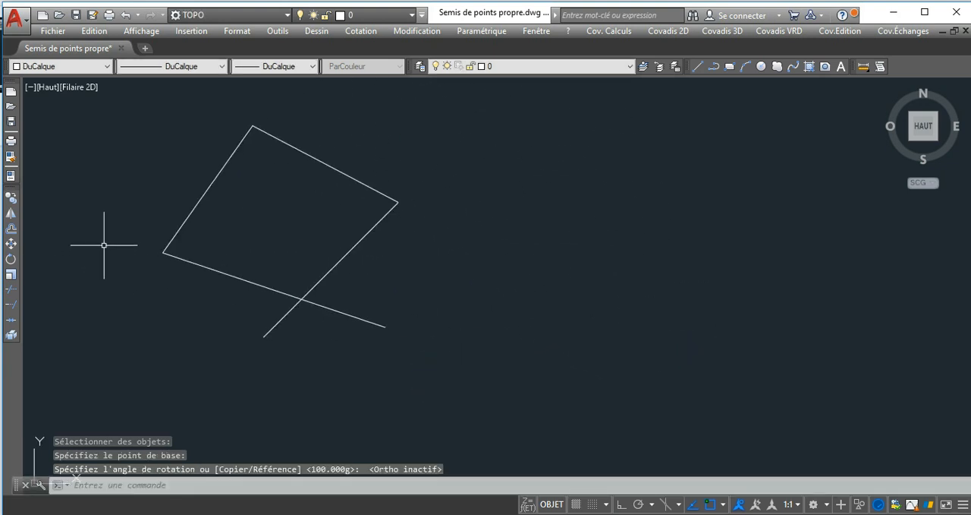
pyautogui.moveTo(127, 251); pyautogui.dragTo(123, 262, button='middle')
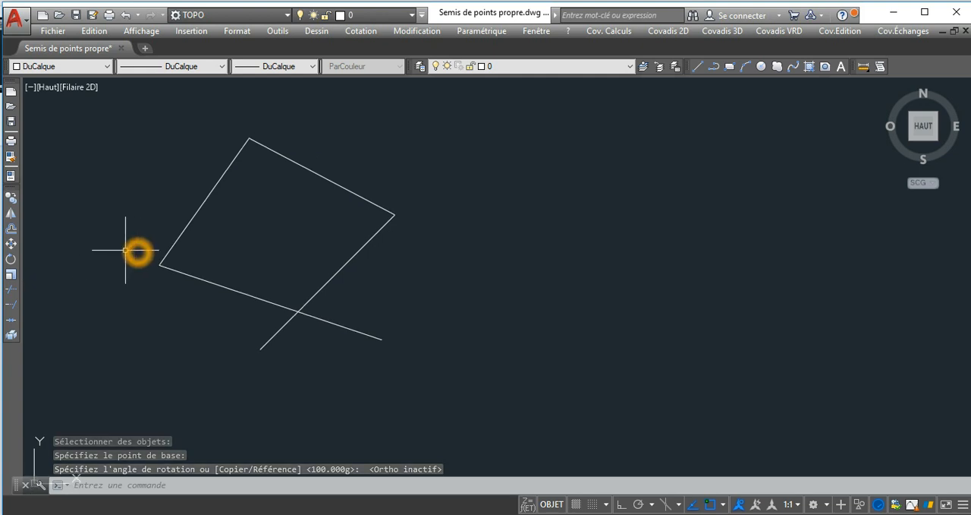
pyautogui.click(12, 276)
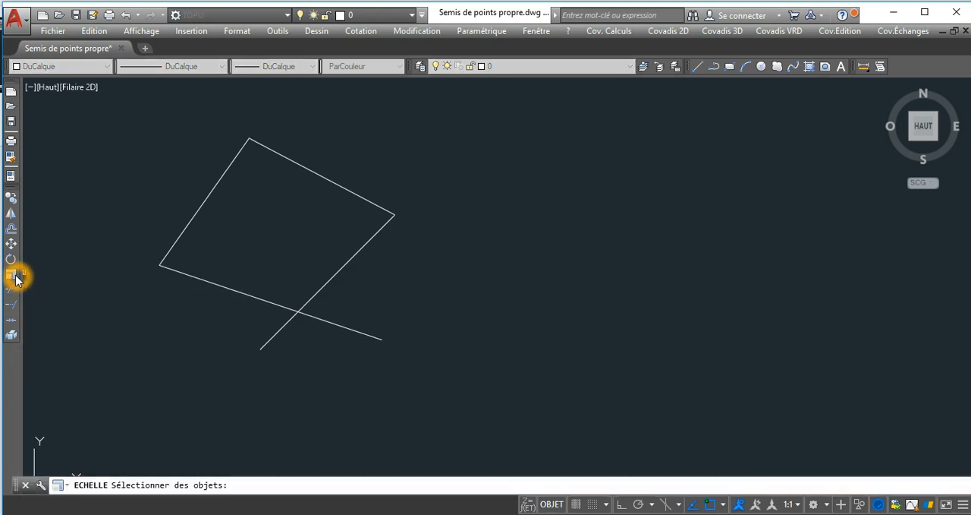
pyautogui.middleClick(284, 249)
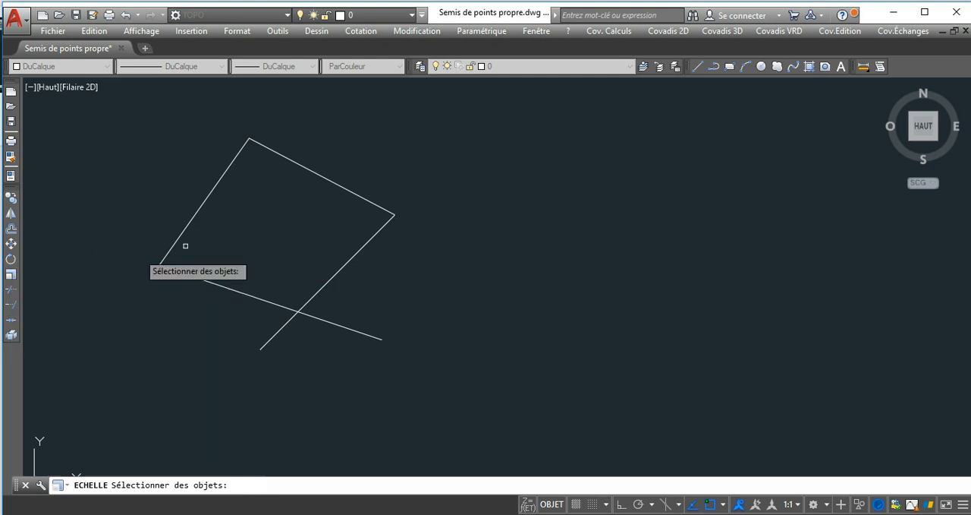
pyautogui.click(384, 138)
pyautogui.click(193, 352)
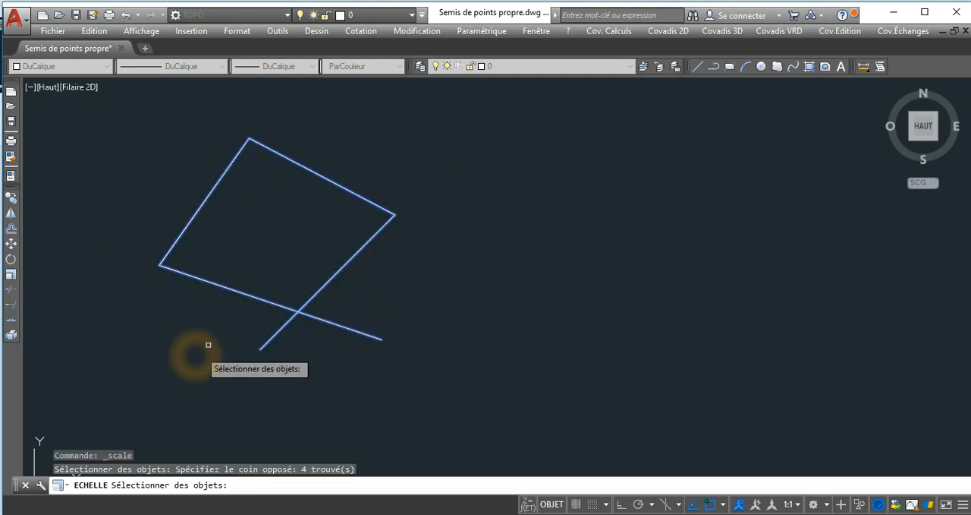
pyautogui.rightClick(287, 228)
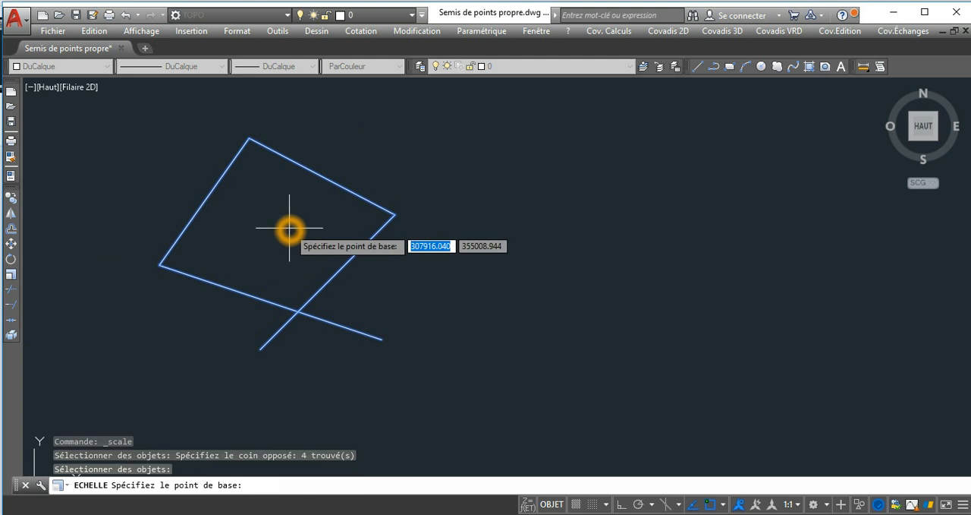
pyautogui.scroll(-2, 278, 232)
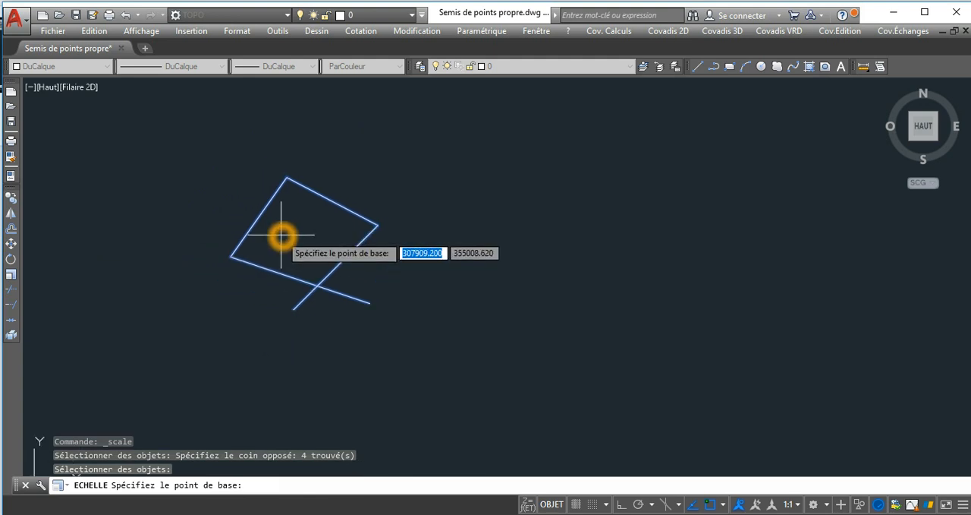
pyautogui.click(232, 256)
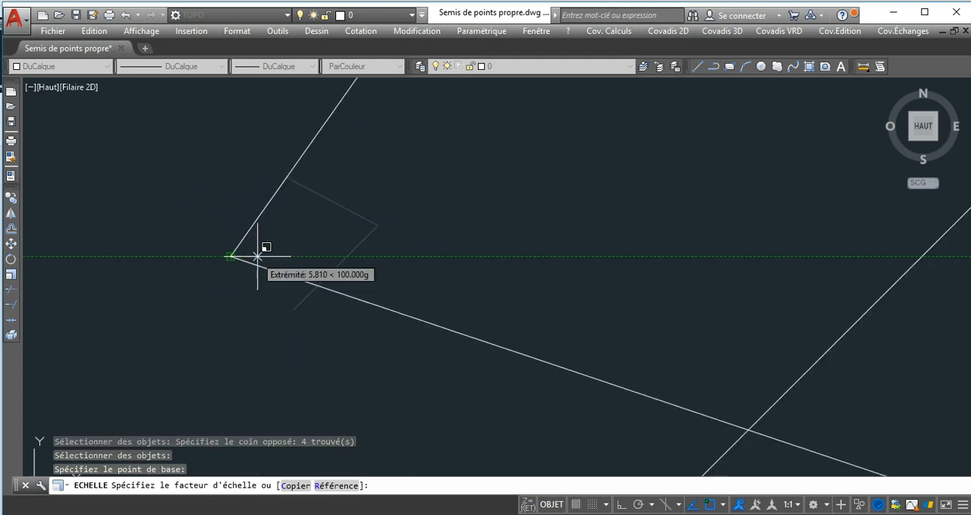
pyautogui.scroll(3, 261, 245)
pyautogui.scroll(-3, 260, 245)
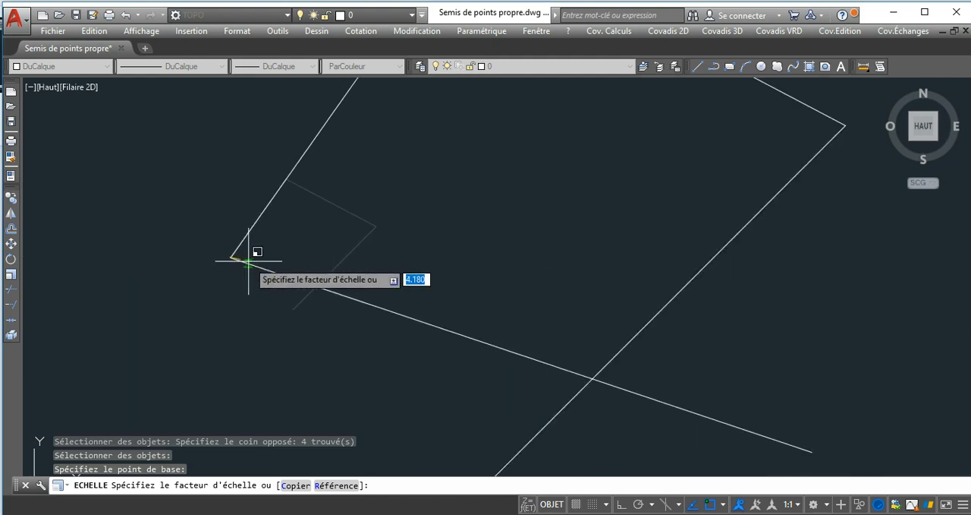
pyautogui.write('0.8')
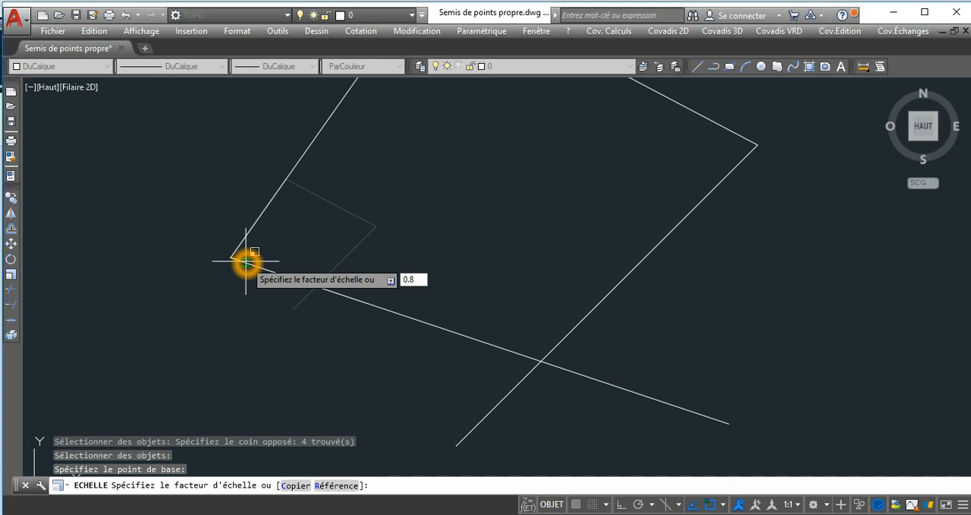
pyautogui.press('Return')
pyautogui.moveTo(400, 217); pyautogui.dragTo(404, 222, button='middle')
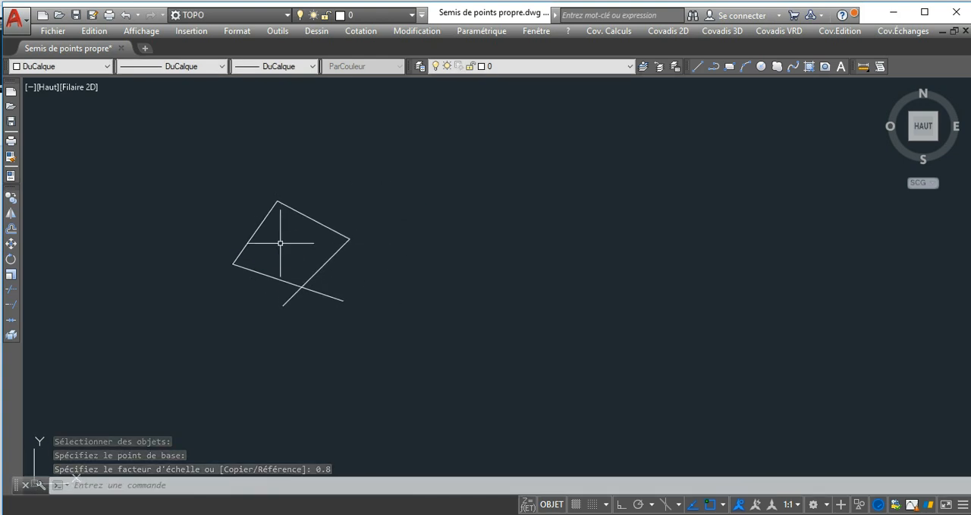
pyautogui.press('Escape')
# Draw a single, slightly sloping line beside the figure, ending a short distance from its upper-right side.
pyautogui.moveTo(307, 217); pyautogui.dragTo(292, 220, button='middle')
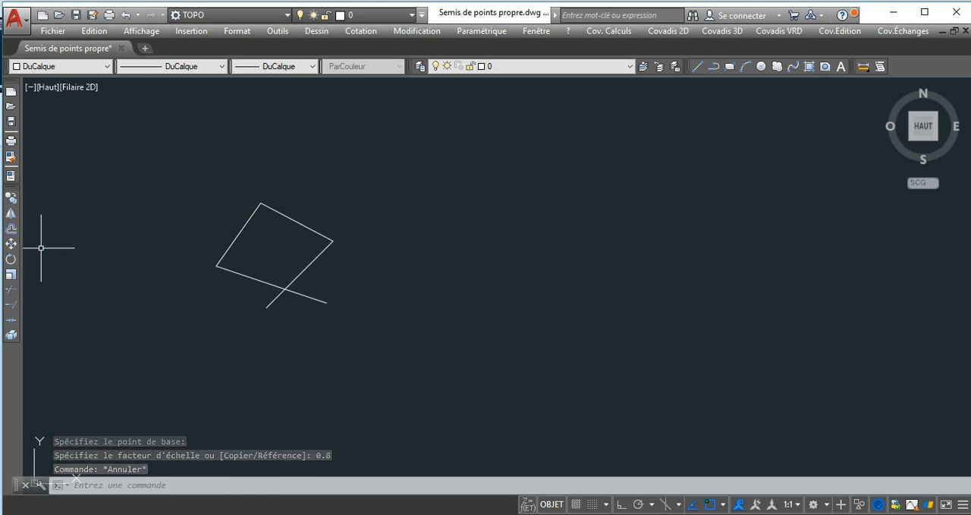
pyautogui.moveTo(212, 245); pyautogui.dragTo(174, 243, button='middle')
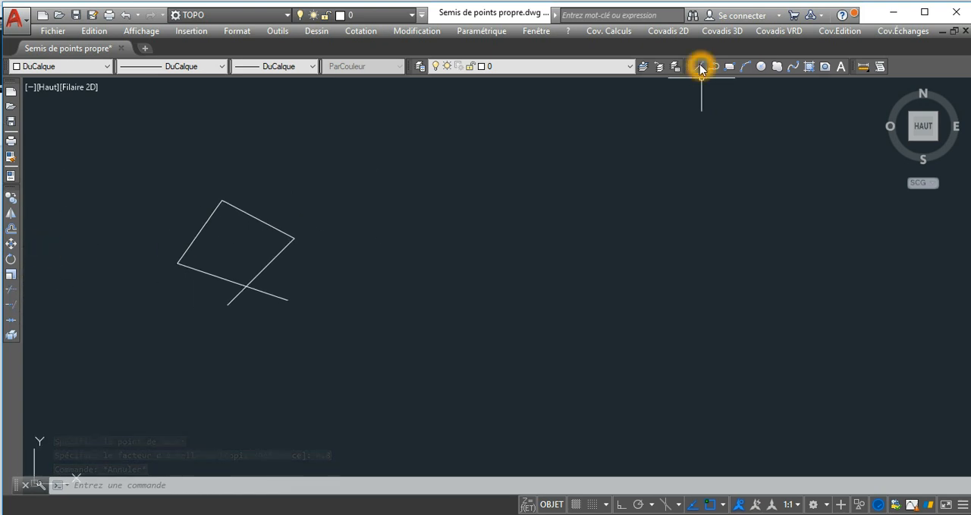
pyautogui.click(700, 66)
pyautogui.click(523, 186)
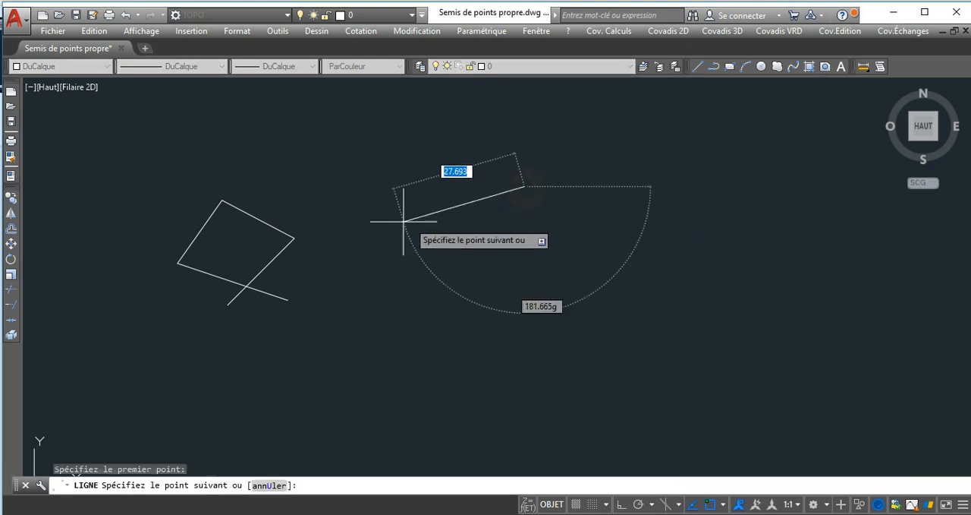
pyautogui.click(349, 214)
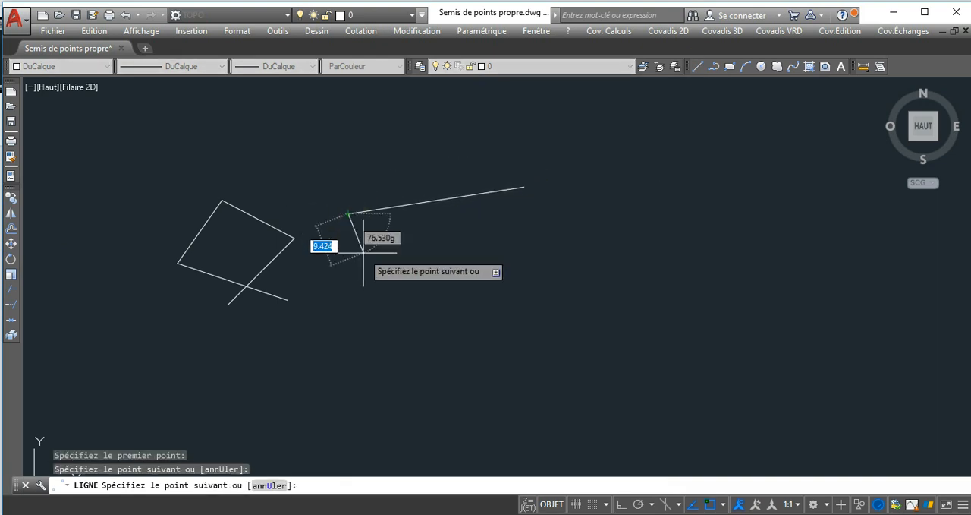
pyautogui.press('Escape')
# Extend the separate line to the figure's upper-right side, using that side as the boundary.
pyautogui.moveTo(436, 207); pyautogui.dragTo(441, 207, button='middle')
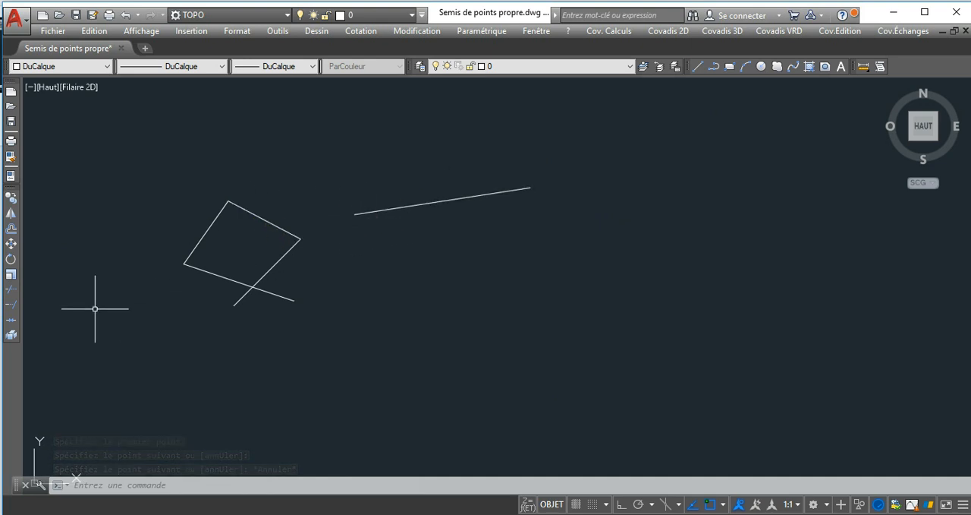
pyautogui.click(10, 308)
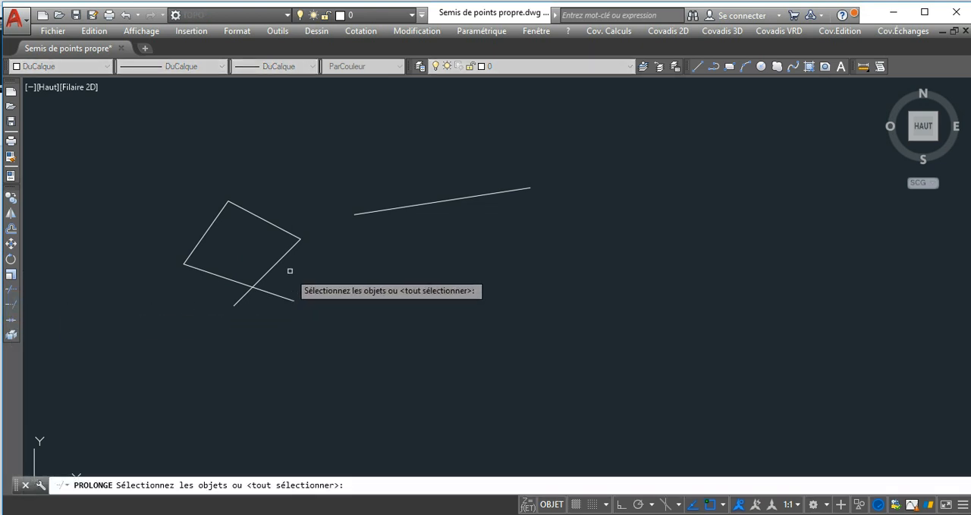
pyautogui.click(287, 231)
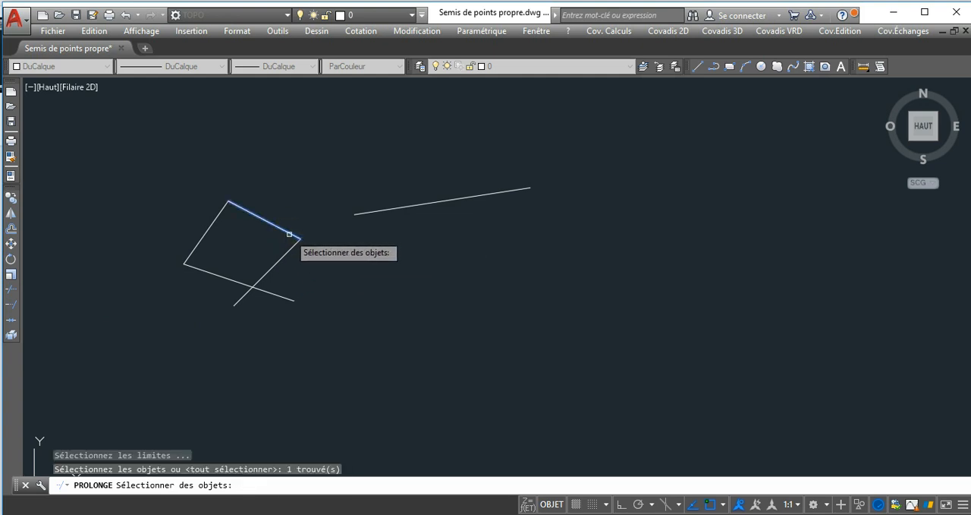
pyautogui.rightClick(364, 220)
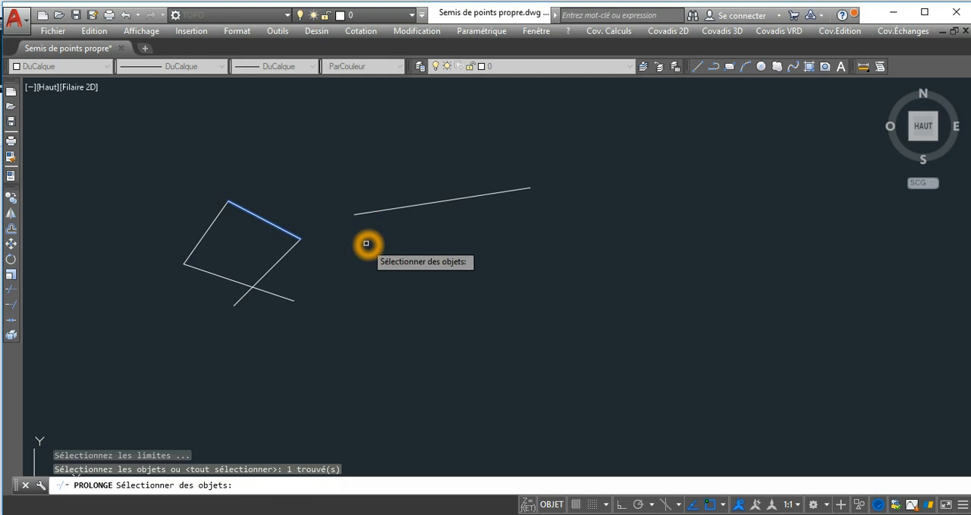
pyautogui.click(363, 217)
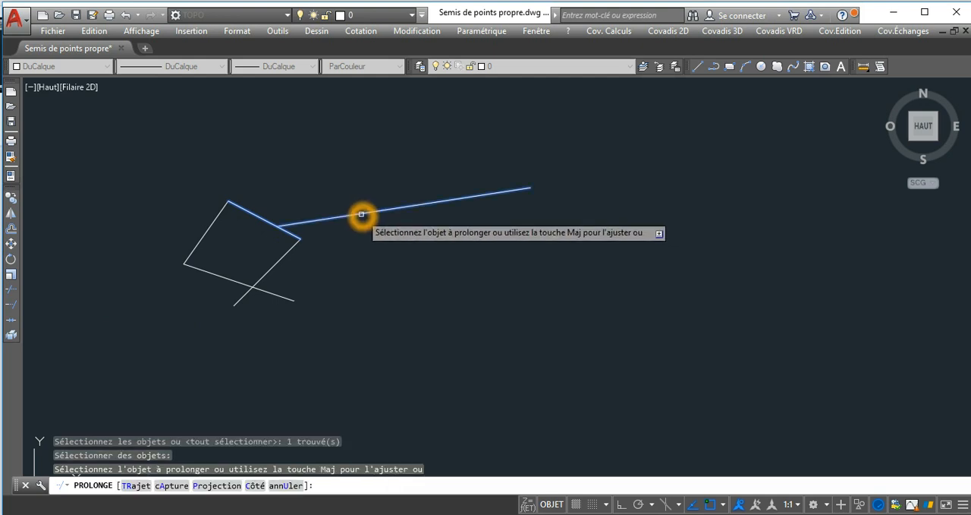
pyautogui.click(359, 212)
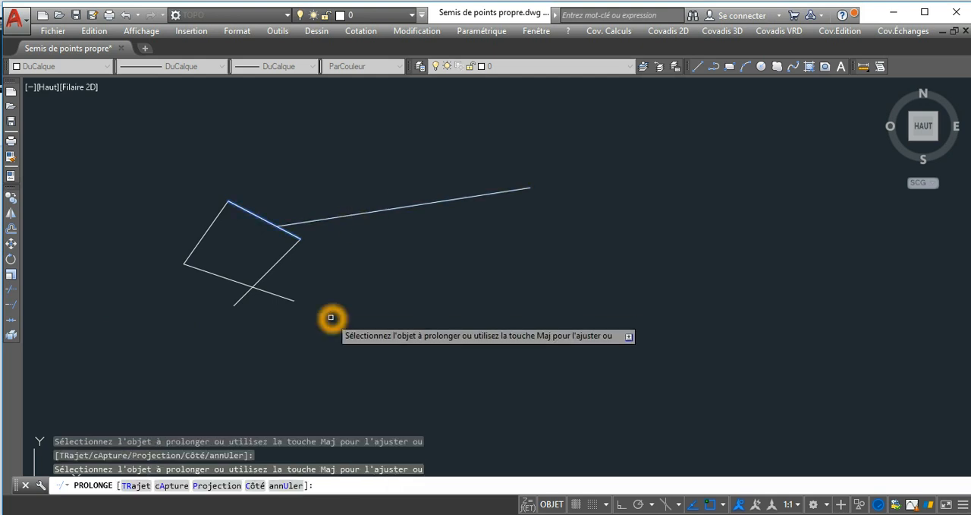
pyautogui.press('Escape')
# Move the extended line towards the figure so that its end crosses the upper-right side and lies inside.
pyautogui.scroll(5, 280, 225)
pyautogui.scroll(2, 281, 220)
pyautogui.scroll(-5, 293, 211)
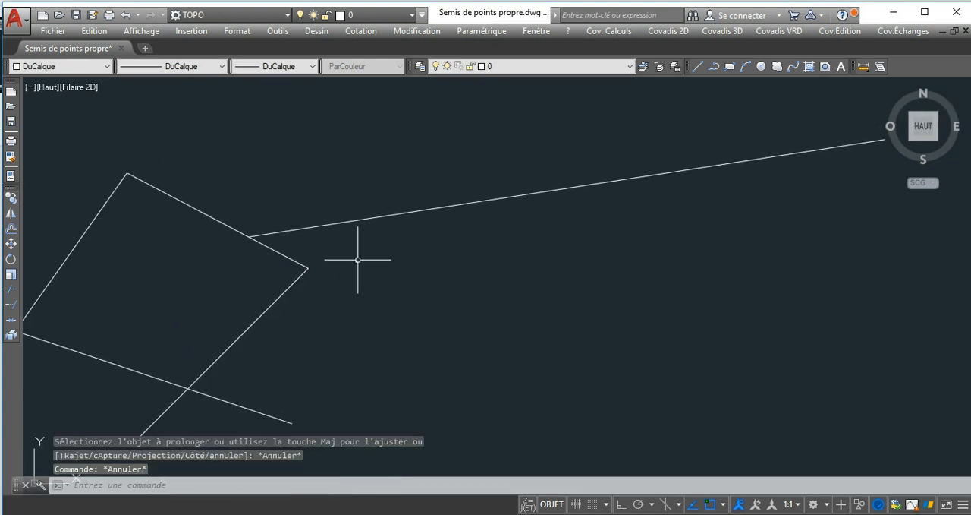
pyautogui.press('Escape')
pyautogui.click(442, 189)
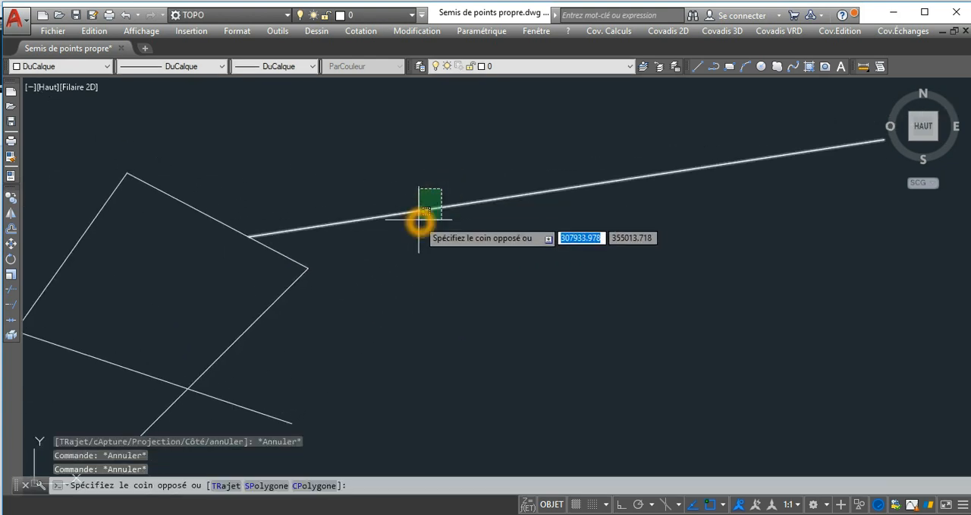
pyautogui.click(418, 221)
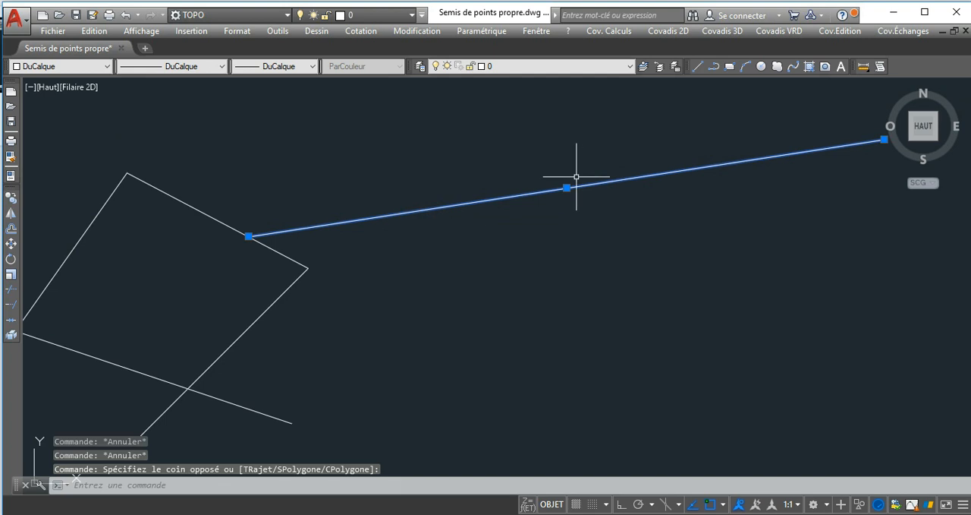
pyautogui.click(11, 244)
pyautogui.click(535, 145)
pyautogui.click(463, 167)
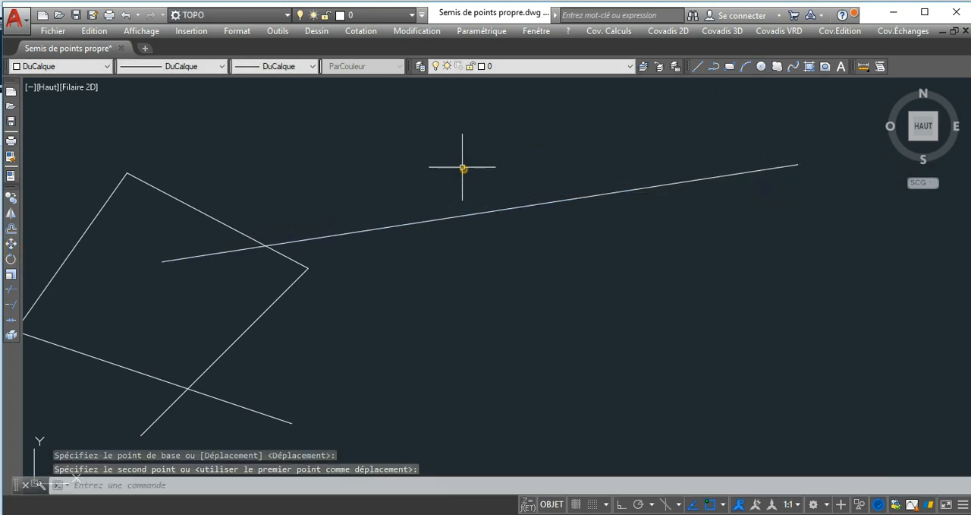
pyautogui.press('Escape')
# Trim the part of the line inside the figure, using the upper-right side as the cutting edge.
pyautogui.moveTo(297, 252)
pyautogui.mouseDown(button='middle')
pyautogui.moveTo(351, 291)
pyautogui.moveTo(445, 272)
pyautogui.moveTo(508, 275)
pyautogui.mouseUp(button='middle')
pyautogui.scroll(3, 349, 289)
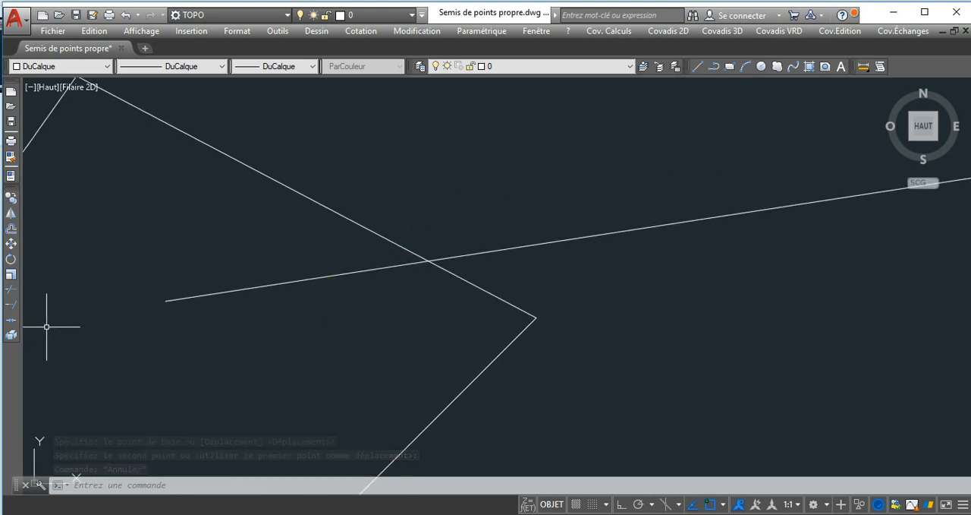
pyautogui.click(13, 293)
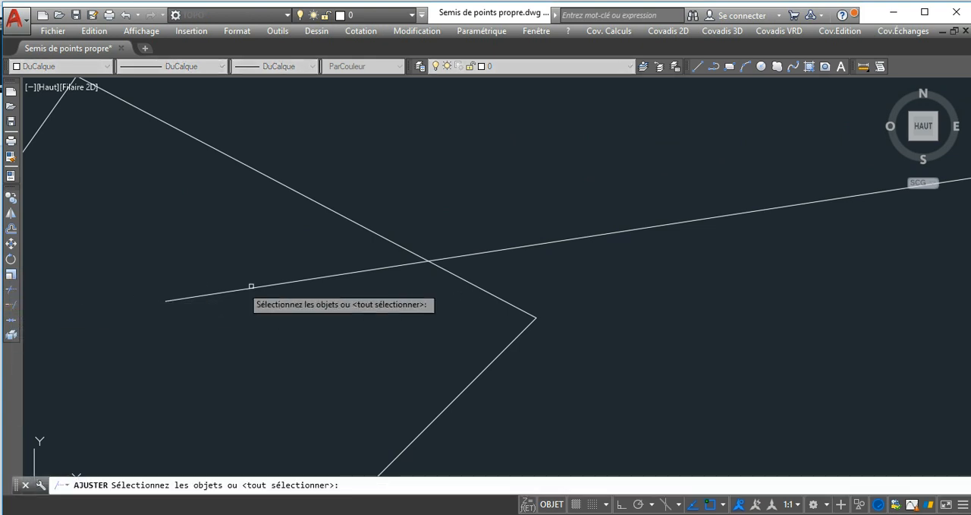
pyautogui.click(380, 236)
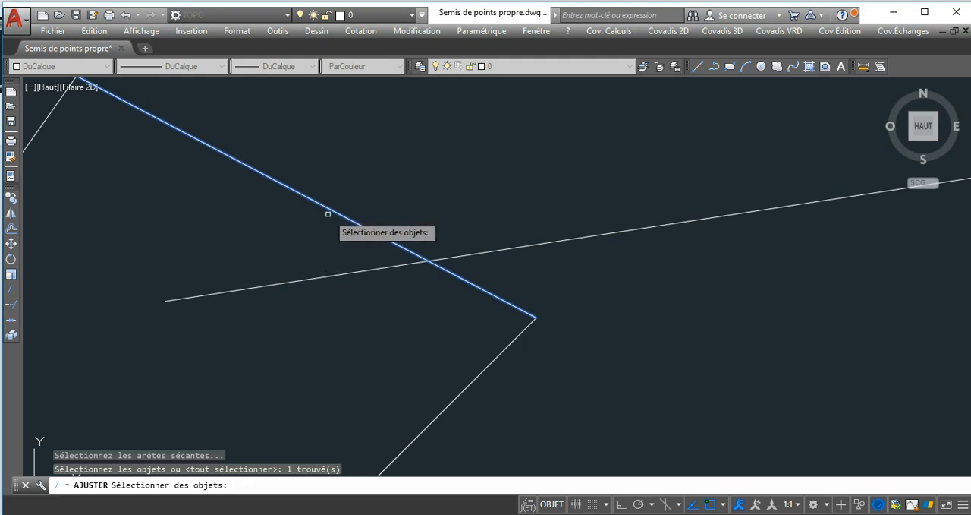
pyautogui.rightClick(341, 242)
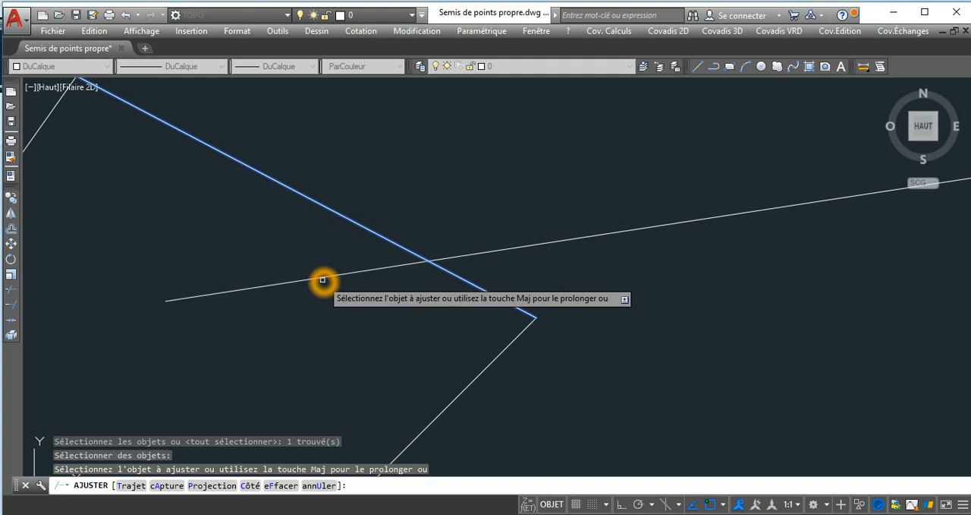
pyautogui.click(323, 278)
pyautogui.click(282, 273)
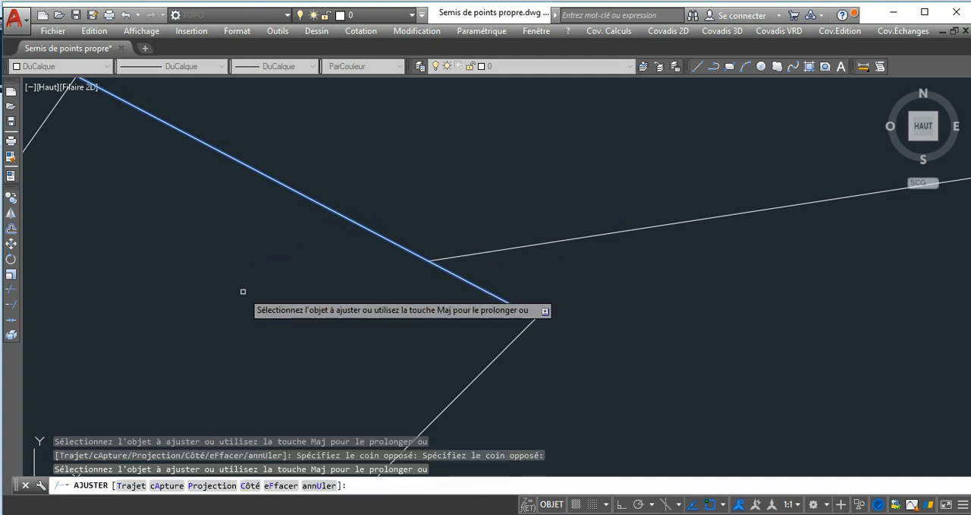
pyautogui.press('Escape')
pyautogui.press('Escape')
# Erase the four-line figure together with the line attached to it.
pyautogui.scroll(-2, 471, 237)
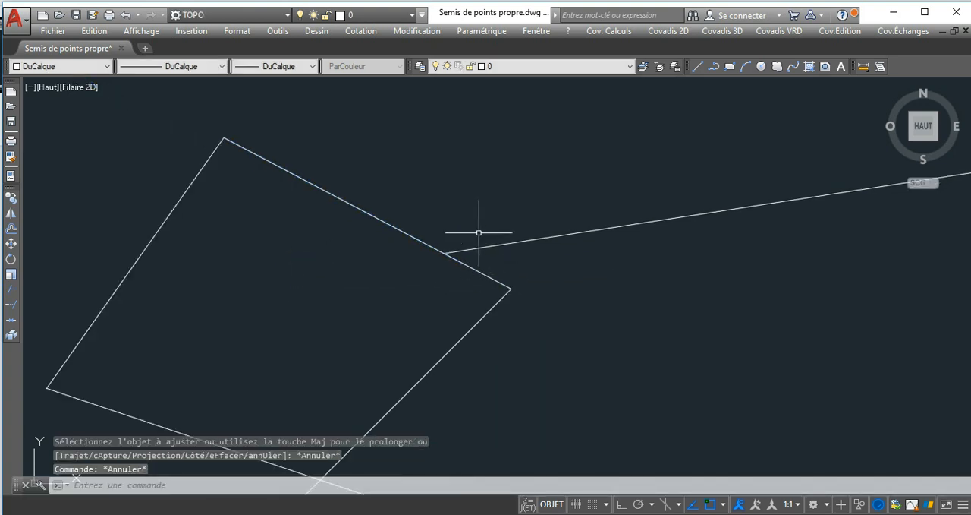
pyautogui.moveTo(461, 255); pyautogui.dragTo(442, 259, button='middle')
pyautogui.scroll(1, 415, 247)
pyautogui.scroll(-5, 373, 249)
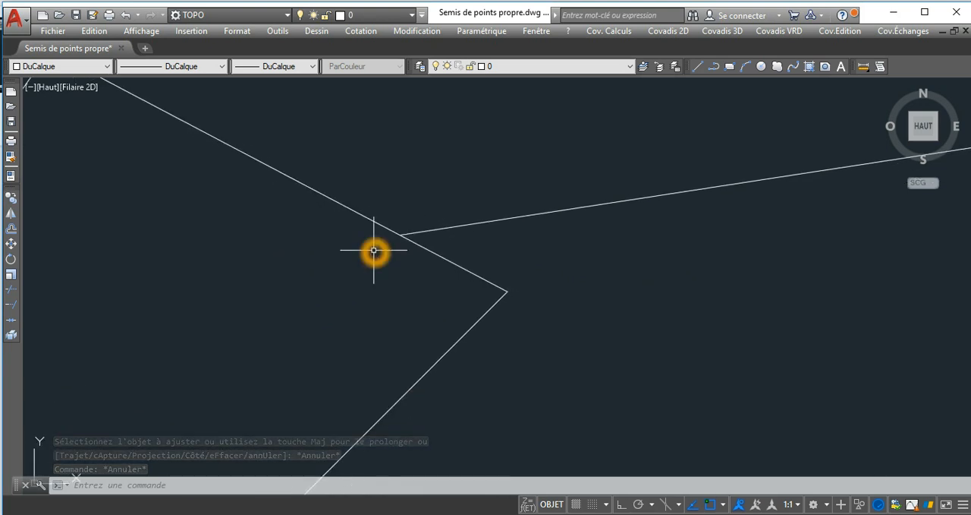
pyautogui.moveTo(499, 284); pyautogui.dragTo(450, 236, button='middle')
pyautogui.click(516, 195)
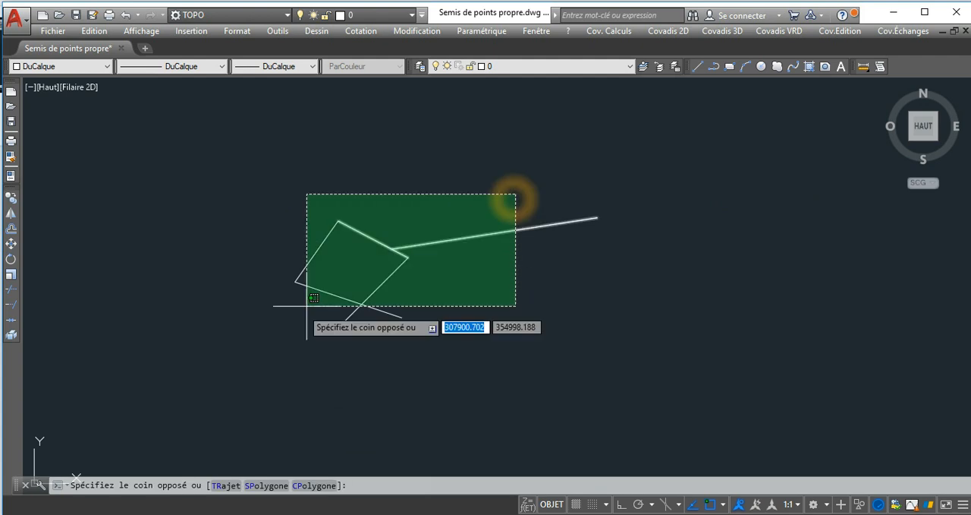
pyautogui.click(267, 331)
pyautogui.press('Delete')
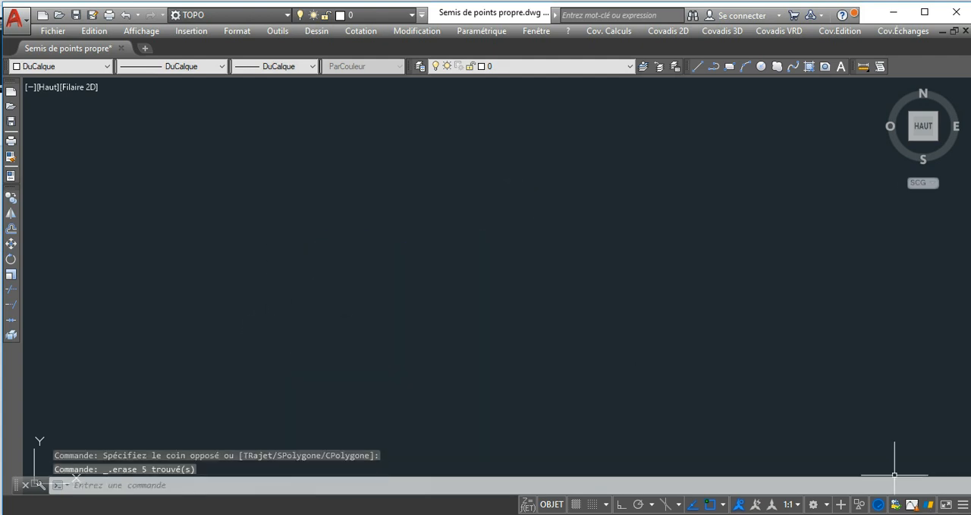